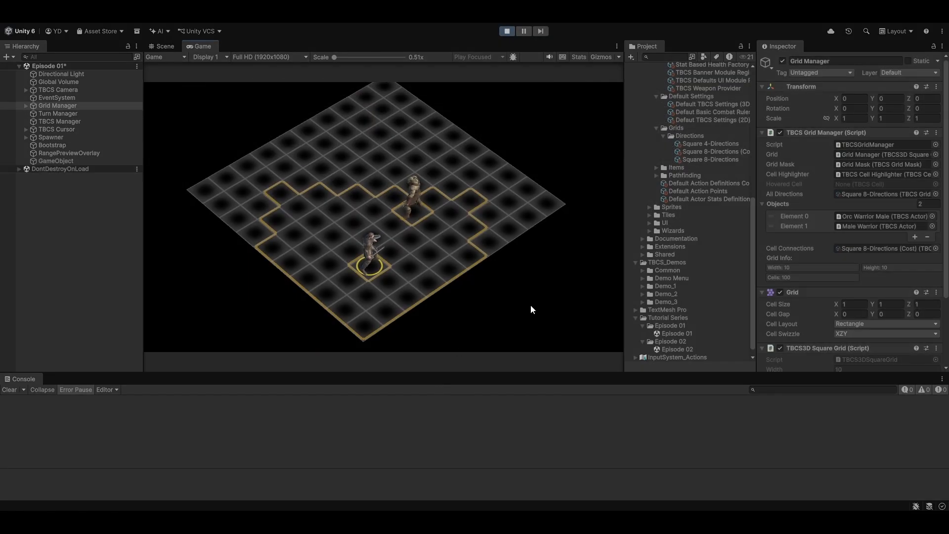
middle_click_drag(530, 305, 323, 324)
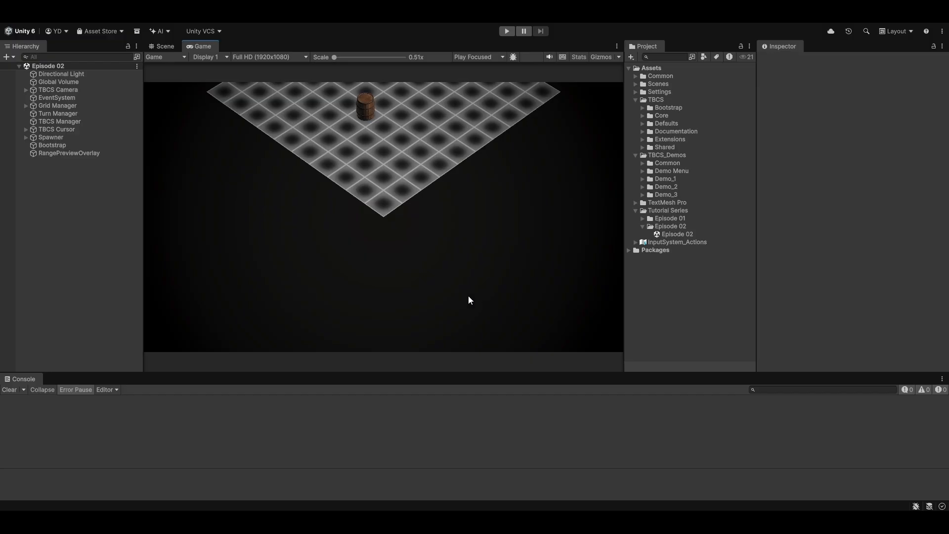
Expand the Grid Manager in the hierarchy and inspect its Cells, Objects, Grid Mask and Wireframe children
left_click(26, 106)
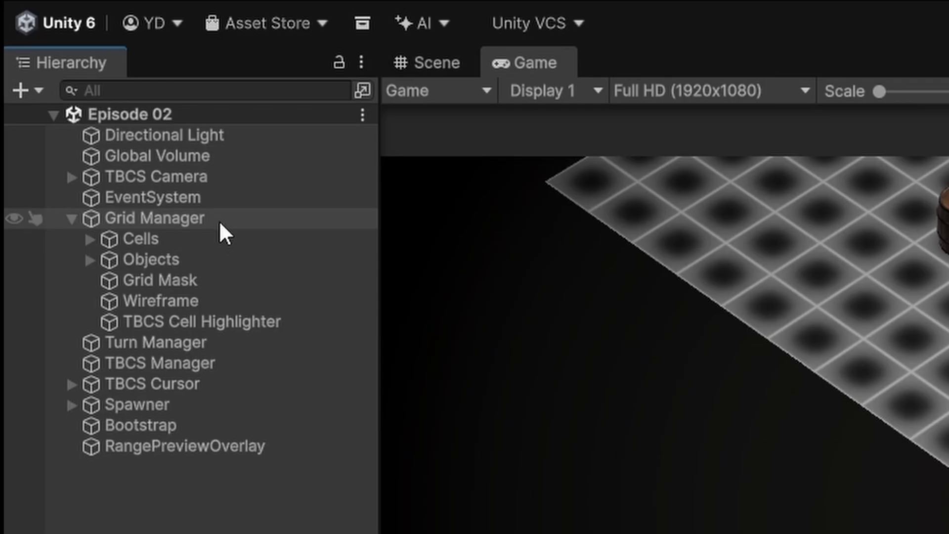
left_click(89, 240)
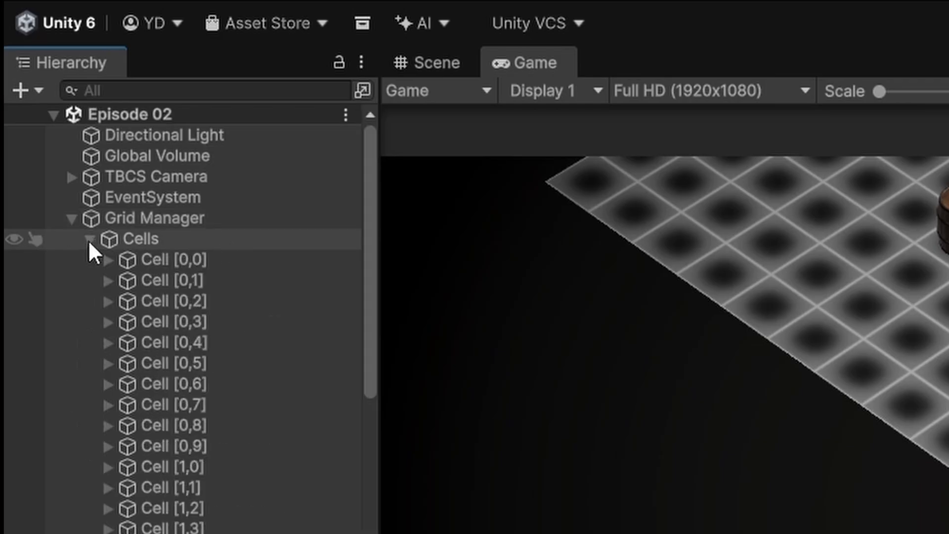
left_click(89, 240)
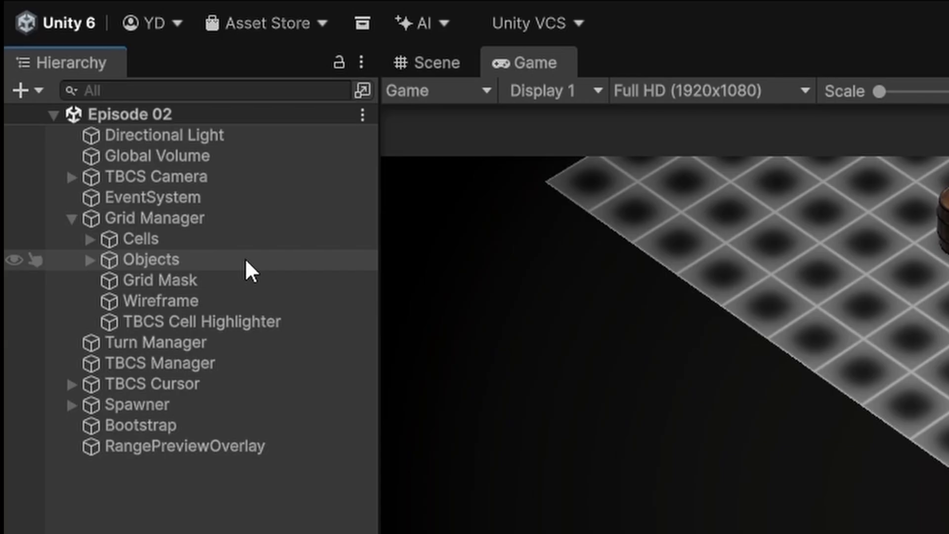
left_click(89, 260)
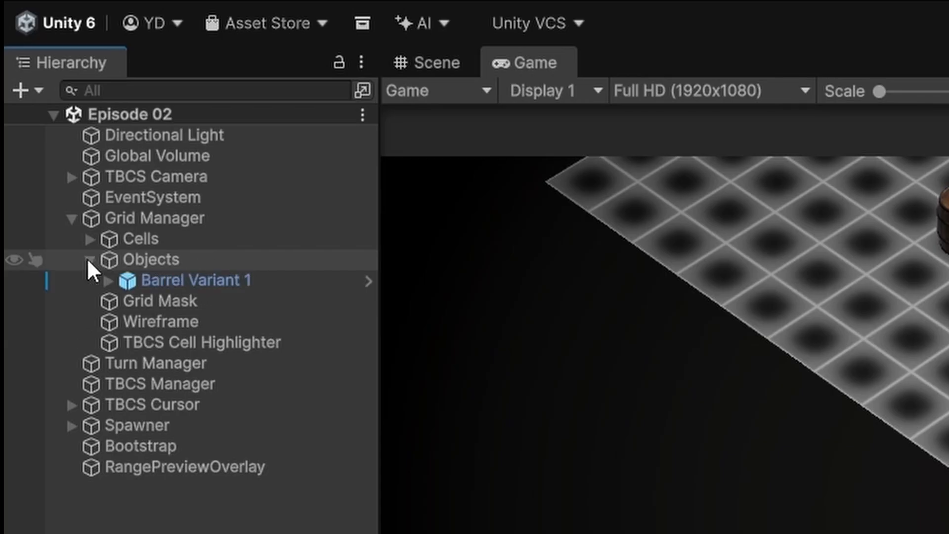
left_click(89, 259)
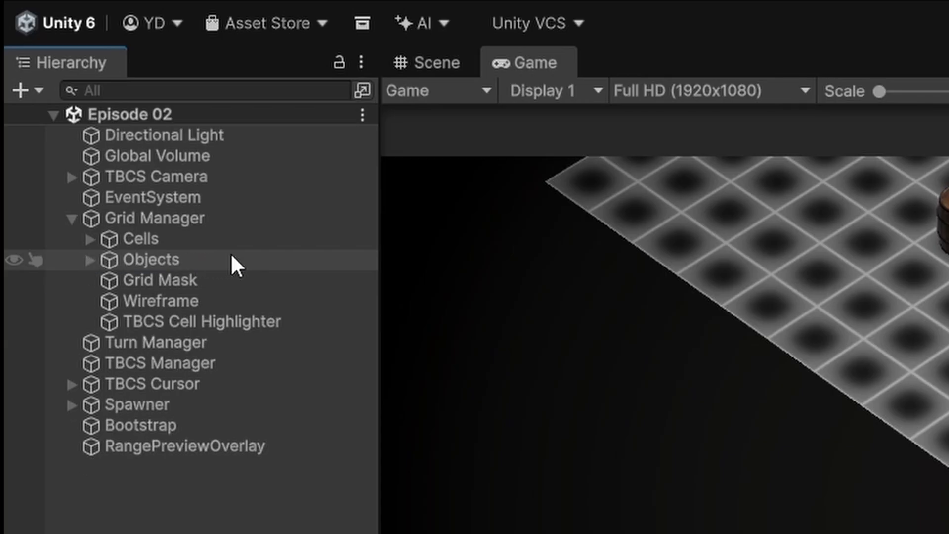
left_click(255, 279)
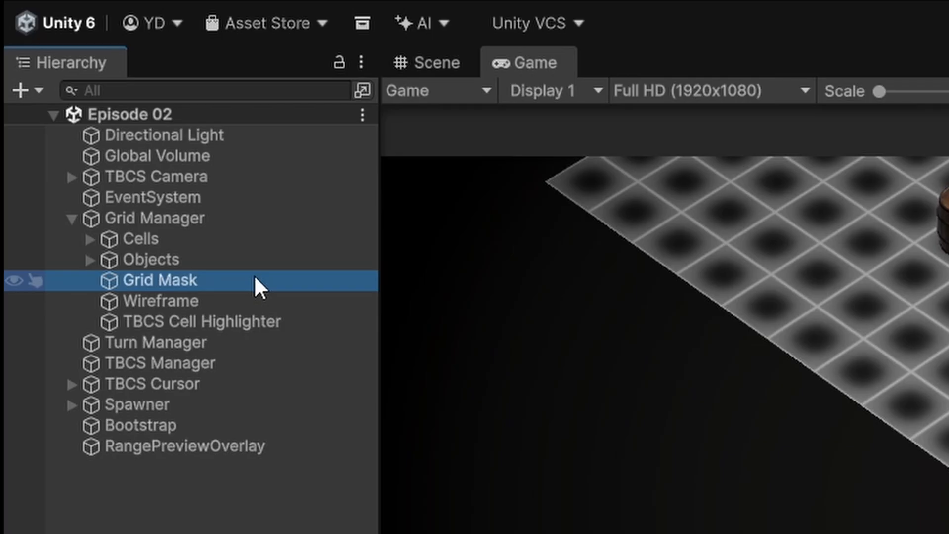
left_click(250, 301)
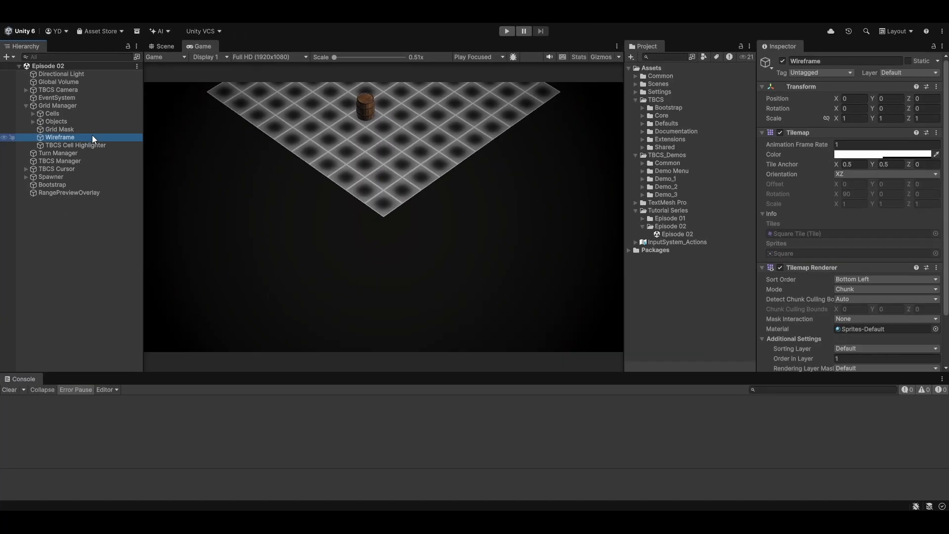
On the Grid Manager, toggle Show Grid Wireframe off and back on, and set Wireframe Alpha to about 0.105
left_click(97, 105)
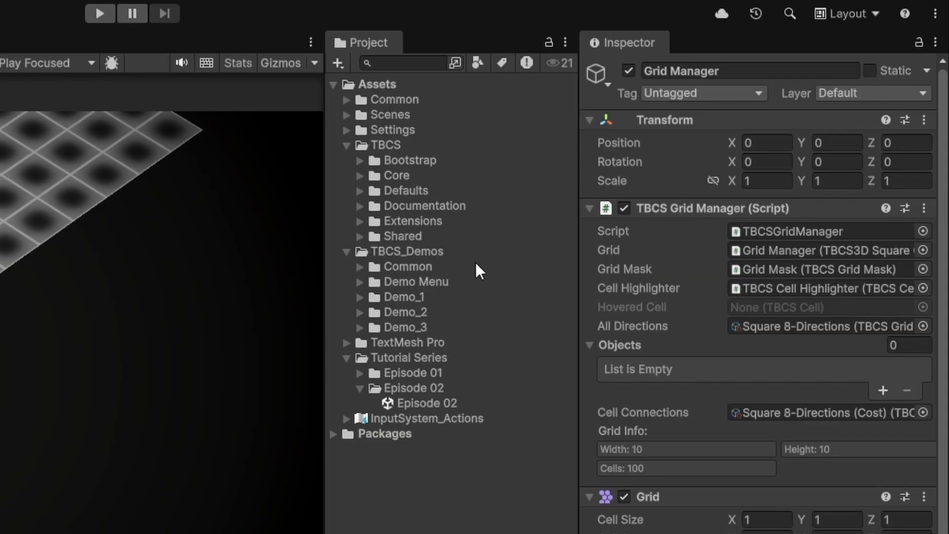
scroll(738, 420, "down", 5)
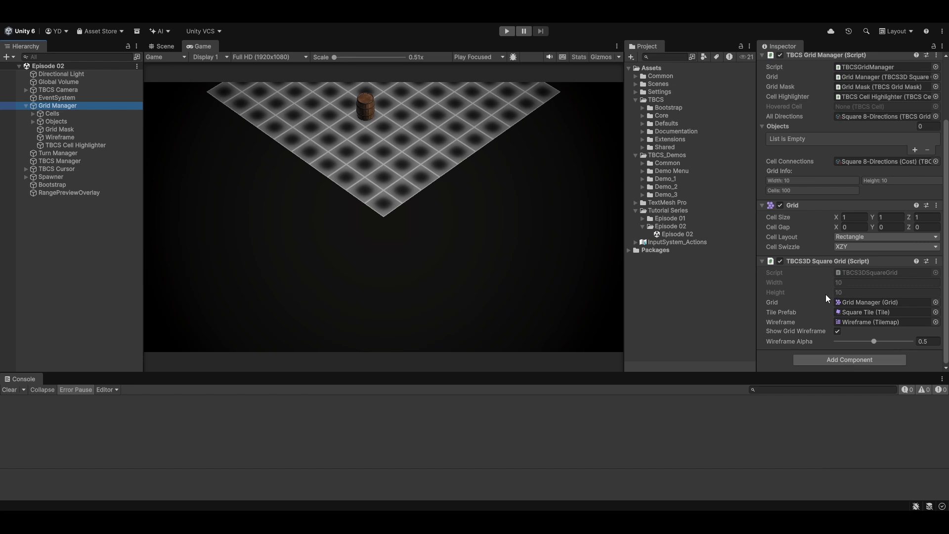
left_click(838, 331)
left_click(838, 332)
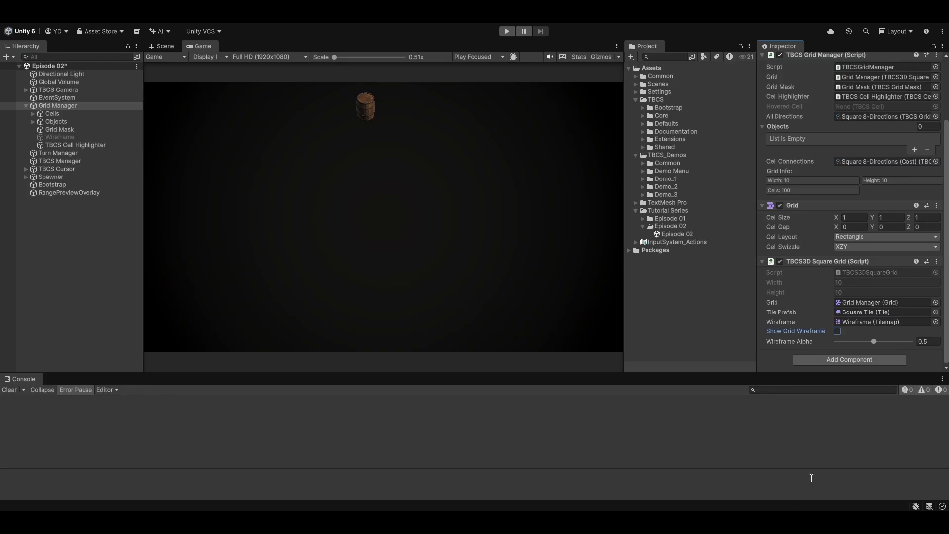
left_click(837, 332)
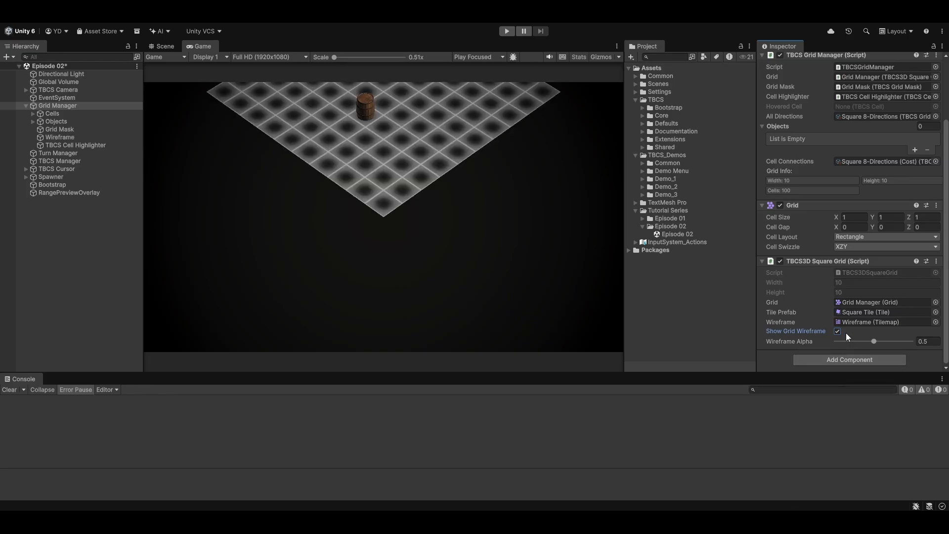
left_click_drag(874, 343, 844, 343)
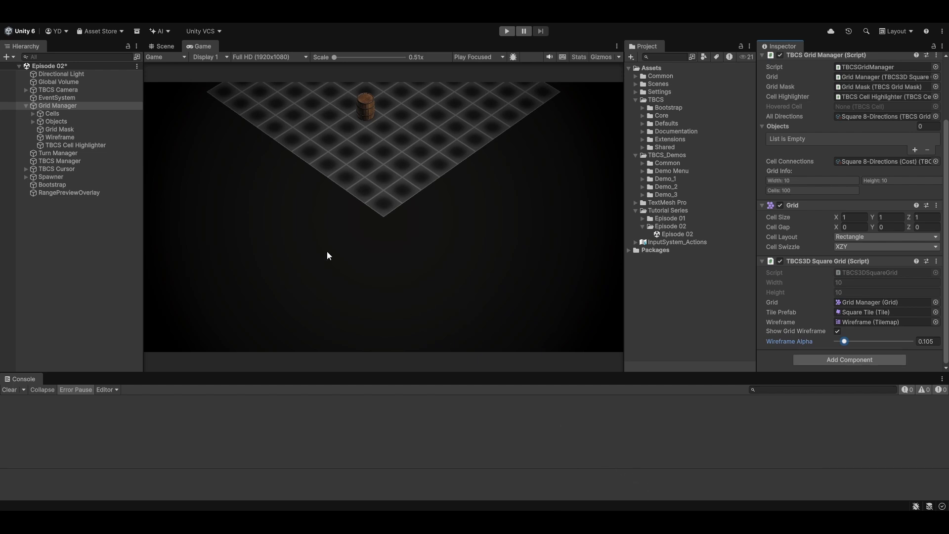
Select Cell [0,0] under Cells and toggle its Is Active setting off and back on while viewing the Scene
left_click(31, 113)
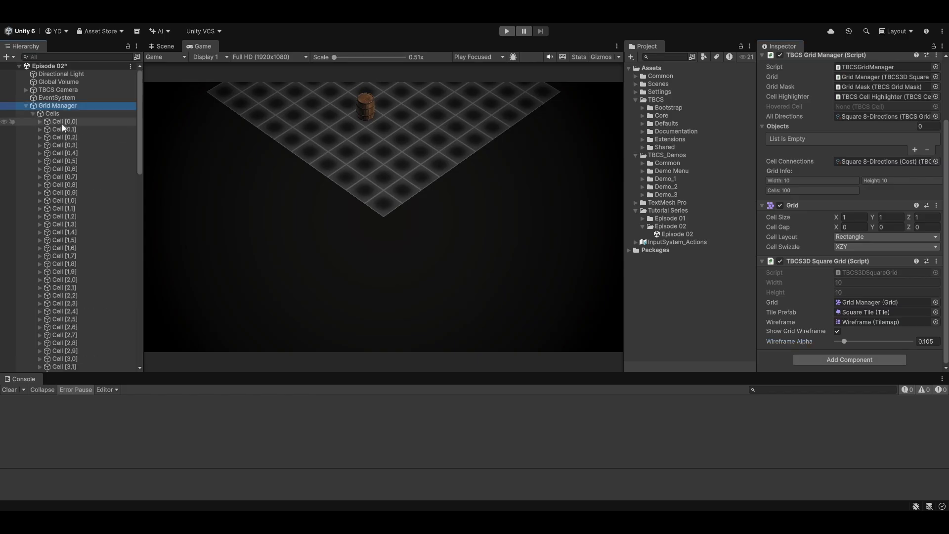
left_click(62, 121)
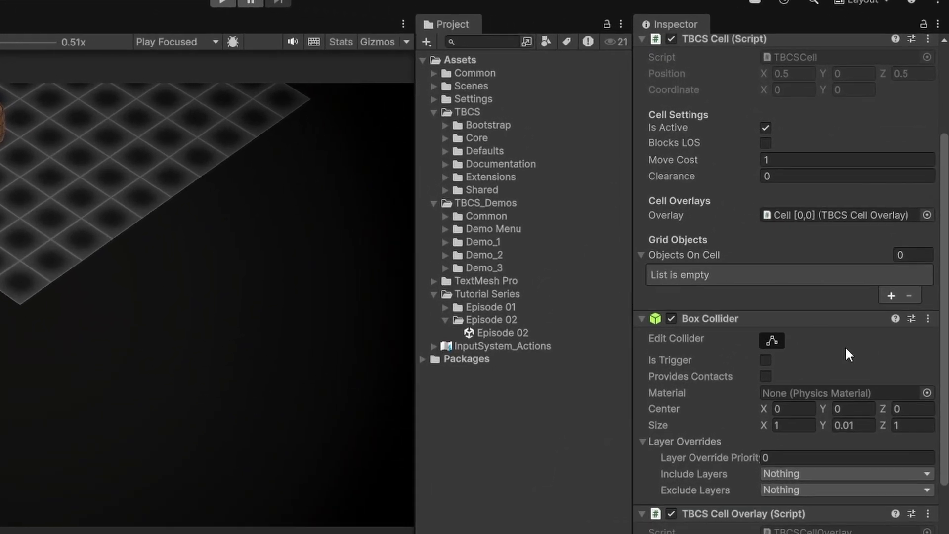
scroll(867, 324, "up", 3)
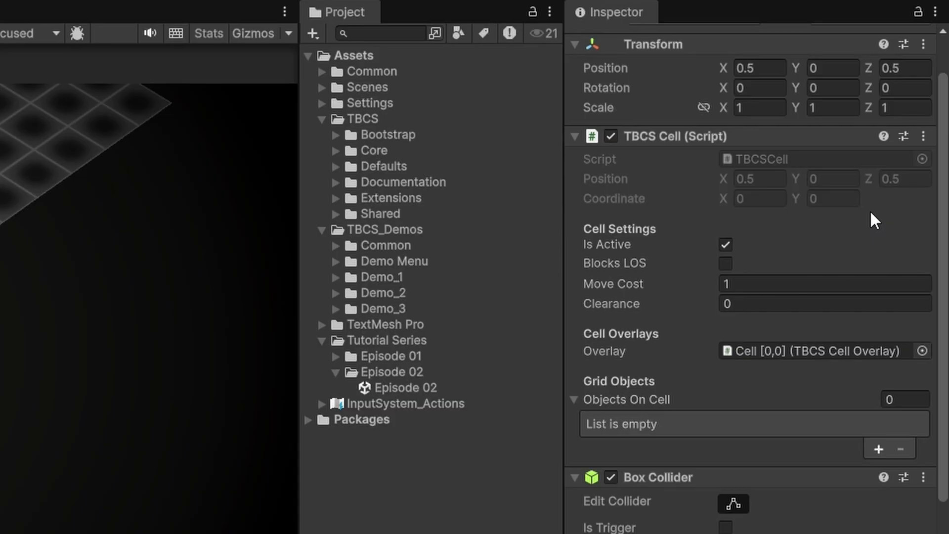
left_click(725, 245)
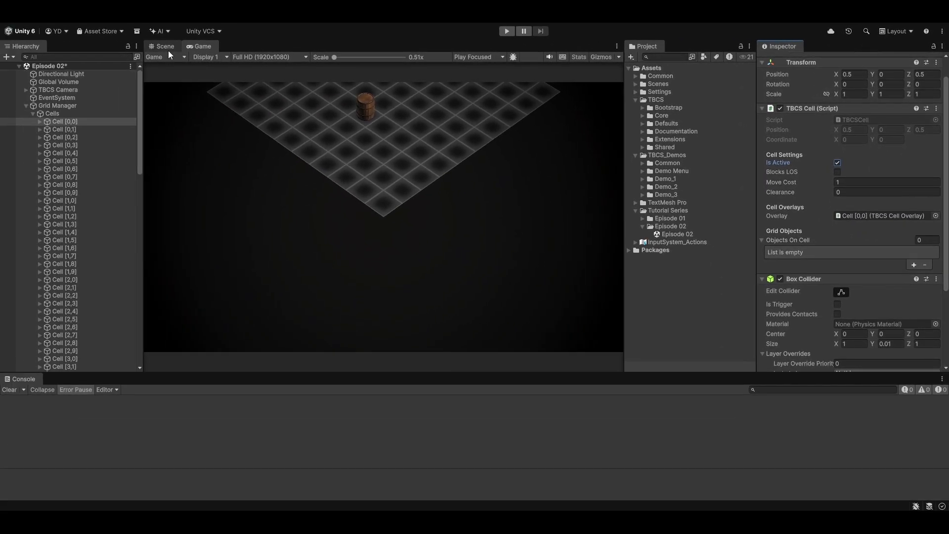
left_click(168, 48)
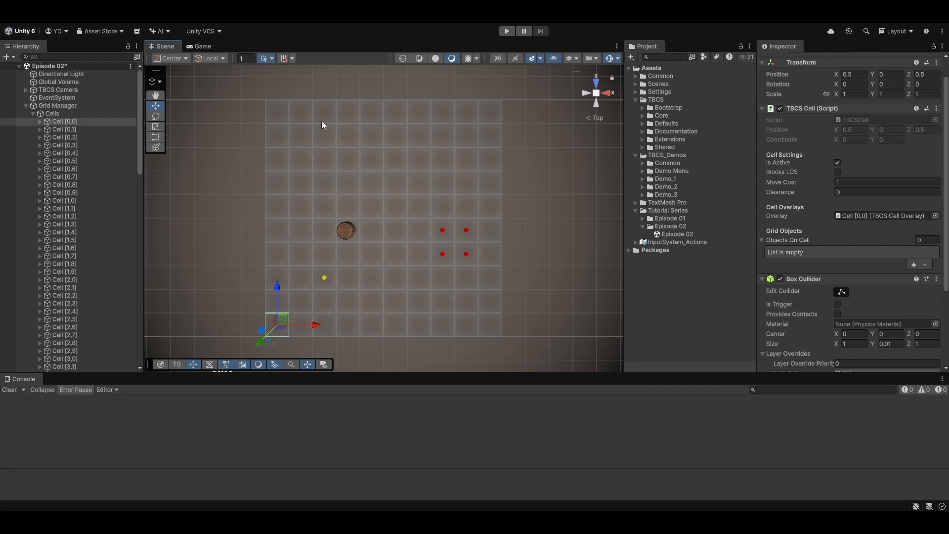
left_click(838, 163)
left_click(838, 164)
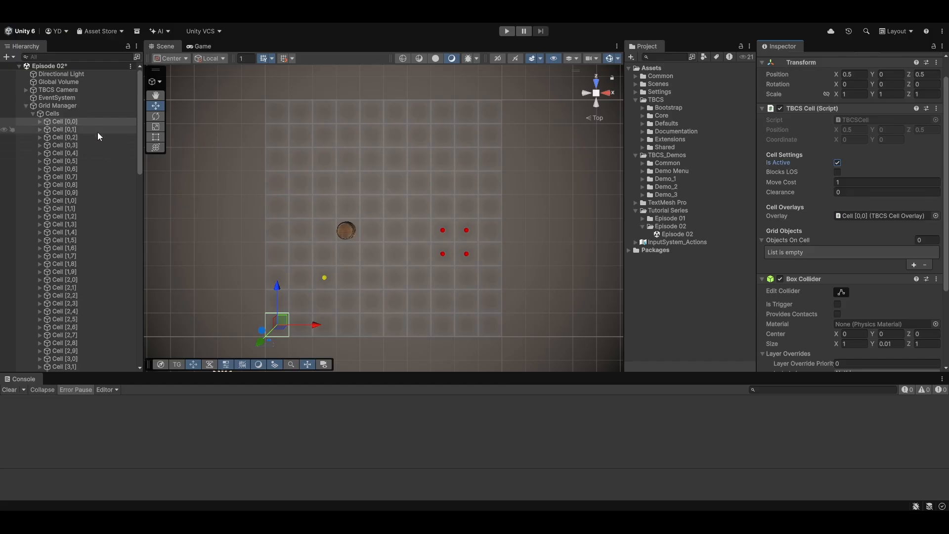
Select the Grid Manager and, with the Toggle active cells tool, deactivate and reactivate cells in the grid's bottom-left column
left_click(97, 107)
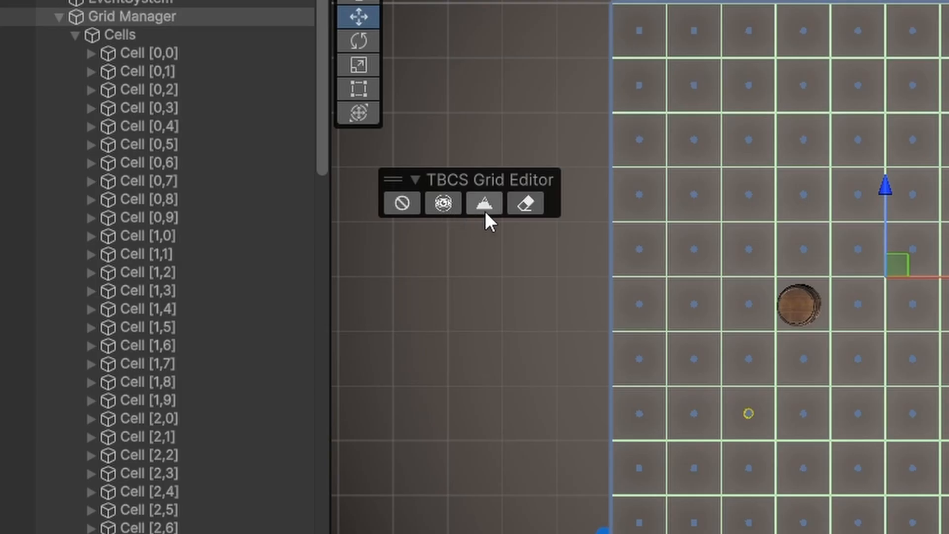
left_click(414, 207)
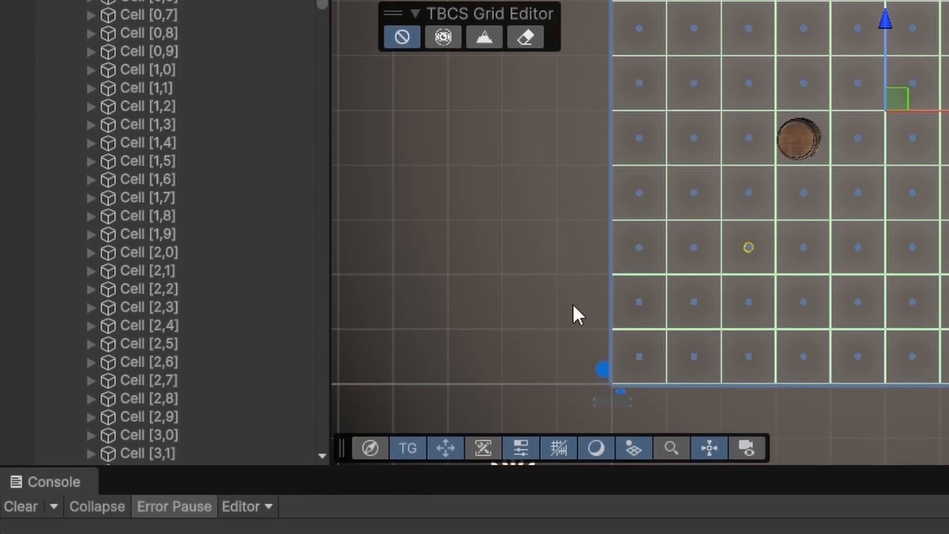
left_click(638, 343)
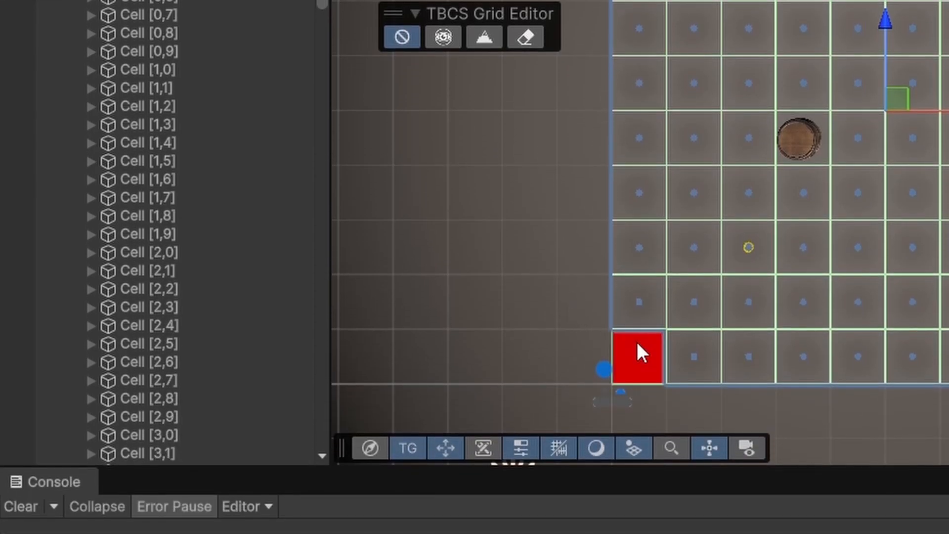
left_click(646, 315)
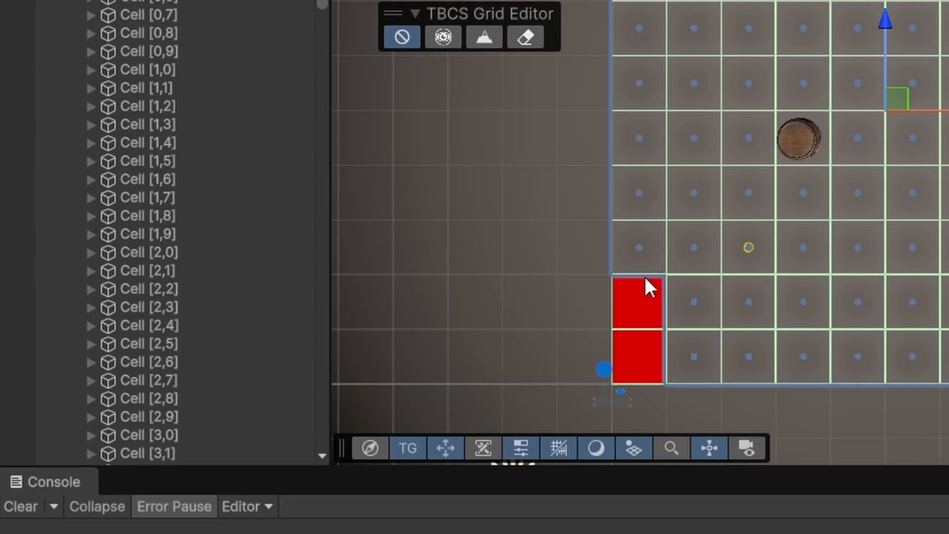
left_click(639, 291)
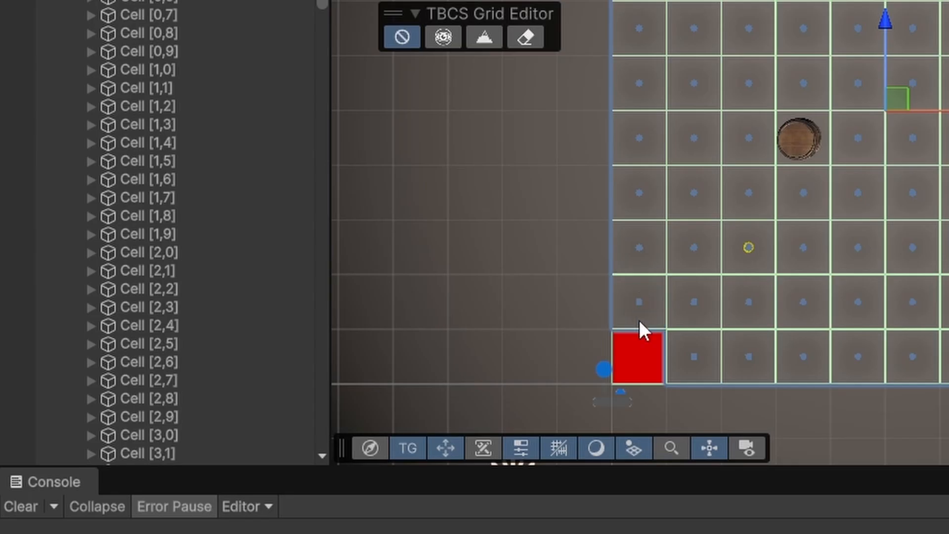
left_click(643, 355)
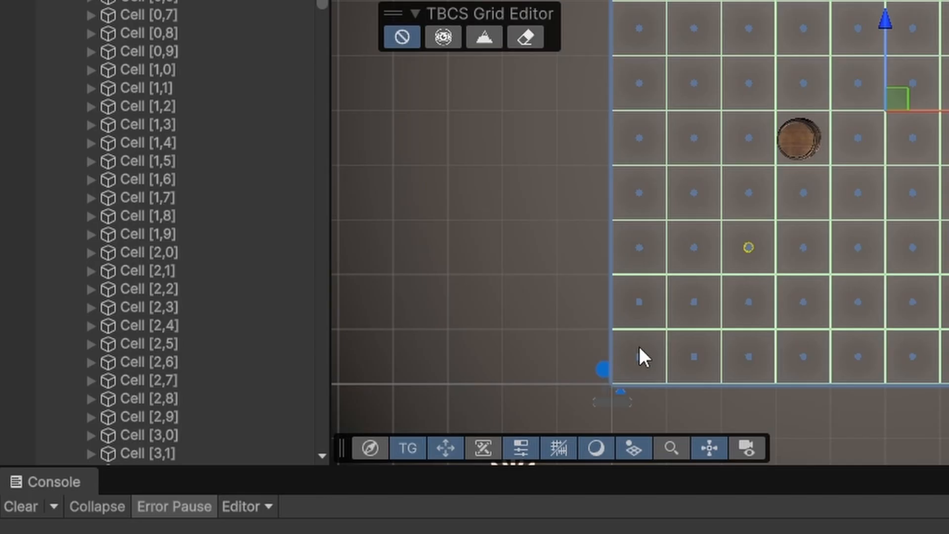
left_click_drag(639, 346, 642, 251)
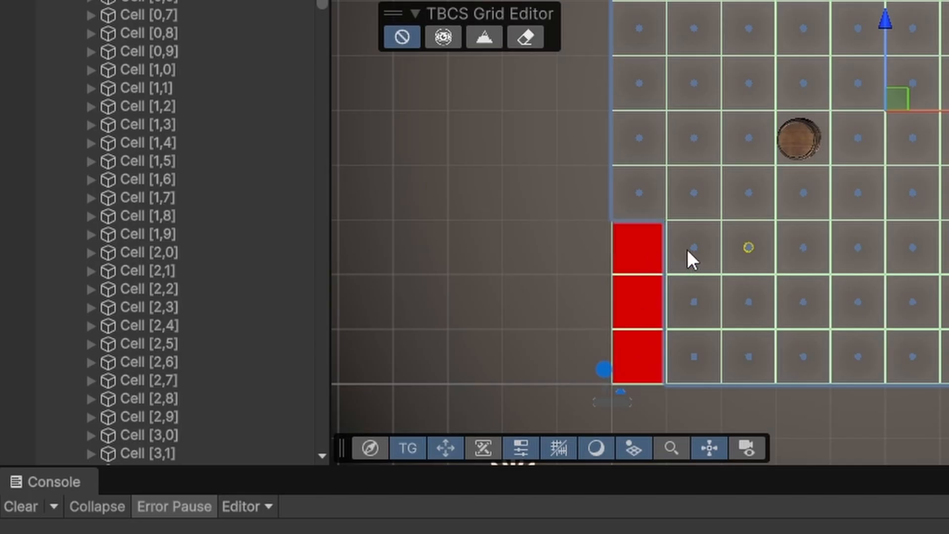
mouse_move(694, 271)
left_mouse_down()
mouse_move(682, 345)
mouse_move(686, 255)
mouse_move(651, 253)
mouse_move(646, 297)
left_mouse_up()
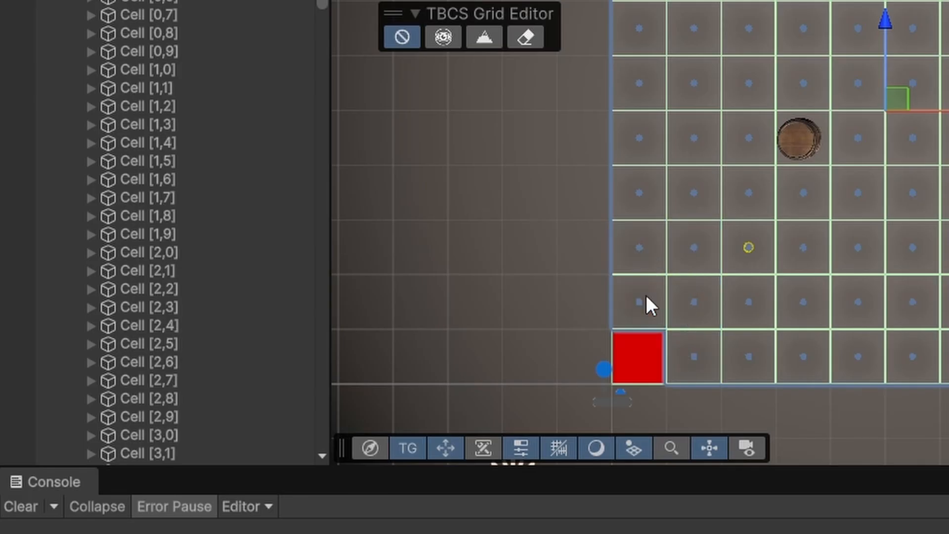
left_click(646, 343)
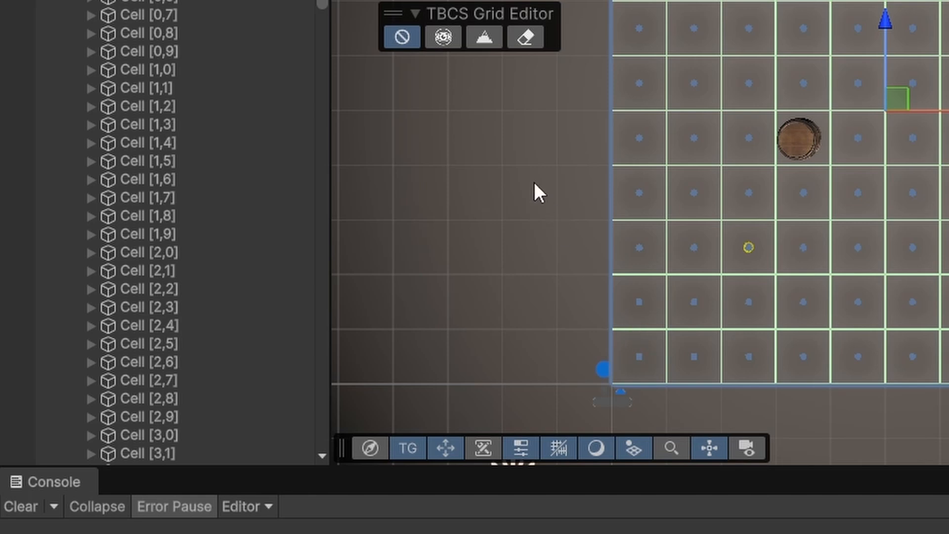
With the TBCS Grid Editor's second tool, mark the second and third cells from the bottom of the left column
left_click(410, 40)
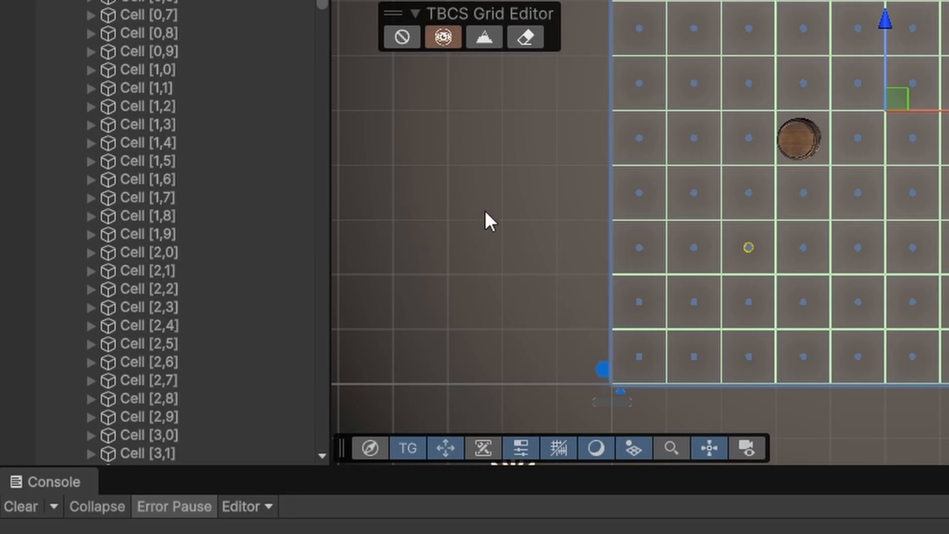
left_click(646, 306)
left_click(655, 245)
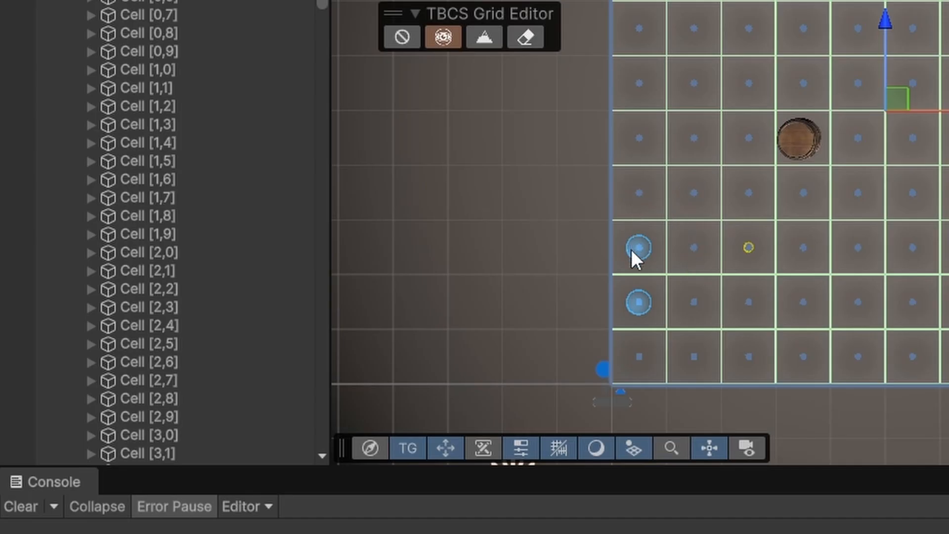
left_click(451, 37)
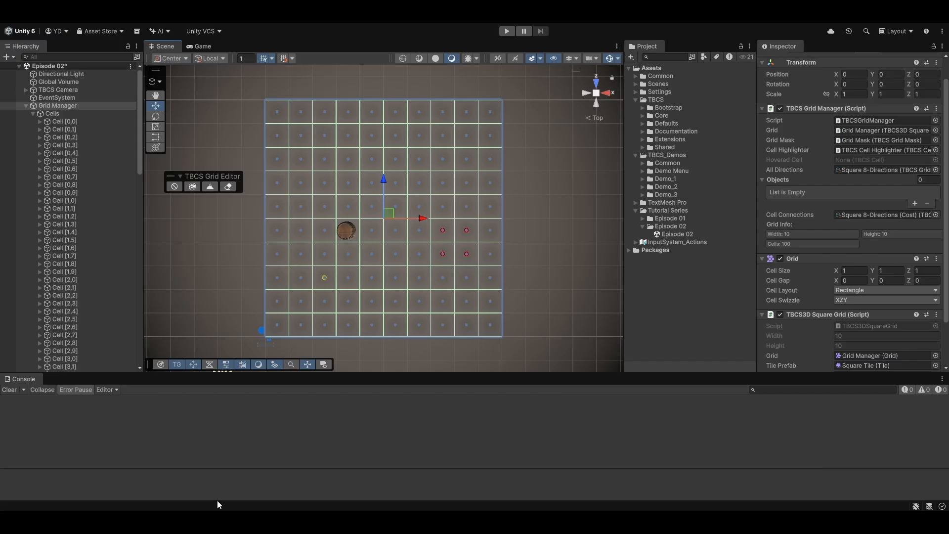
Expand Cell [0,0] and its Overlays object in the hierarchy to inspect the overlay children, and stop Play mode
left_click(109, 121)
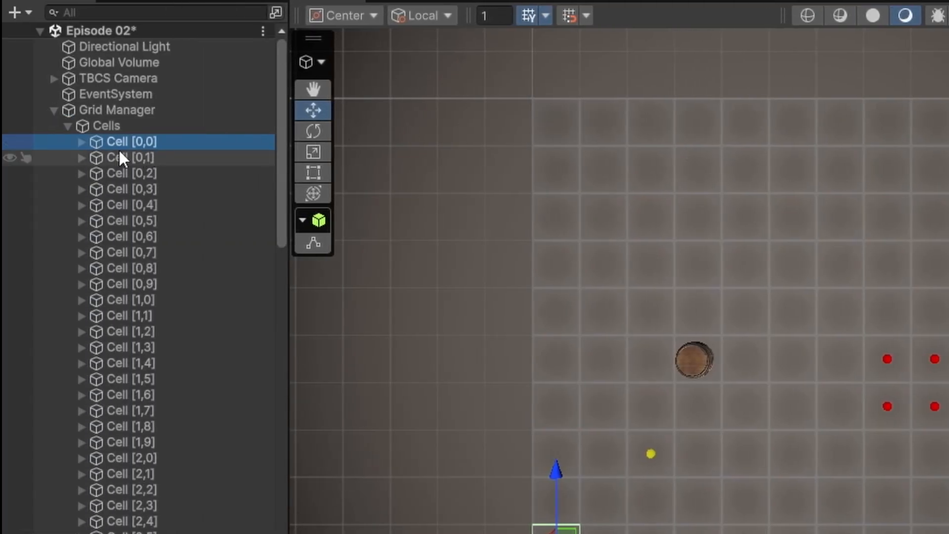
left_click(81, 142)
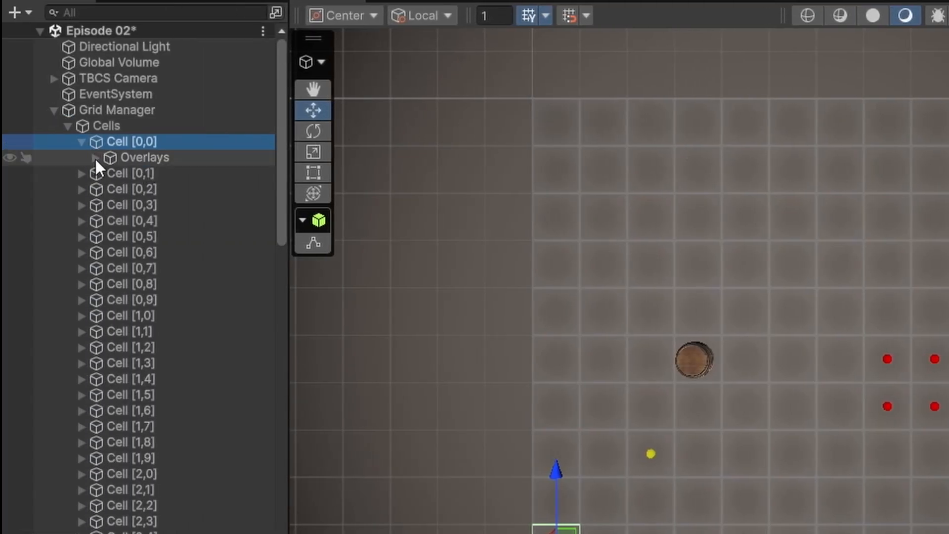
left_click(115, 160)
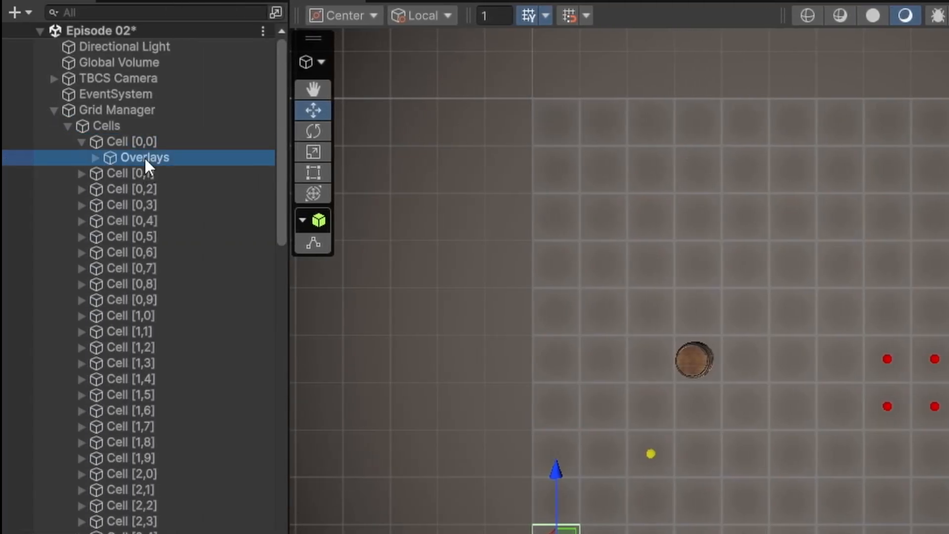
left_click(92, 158)
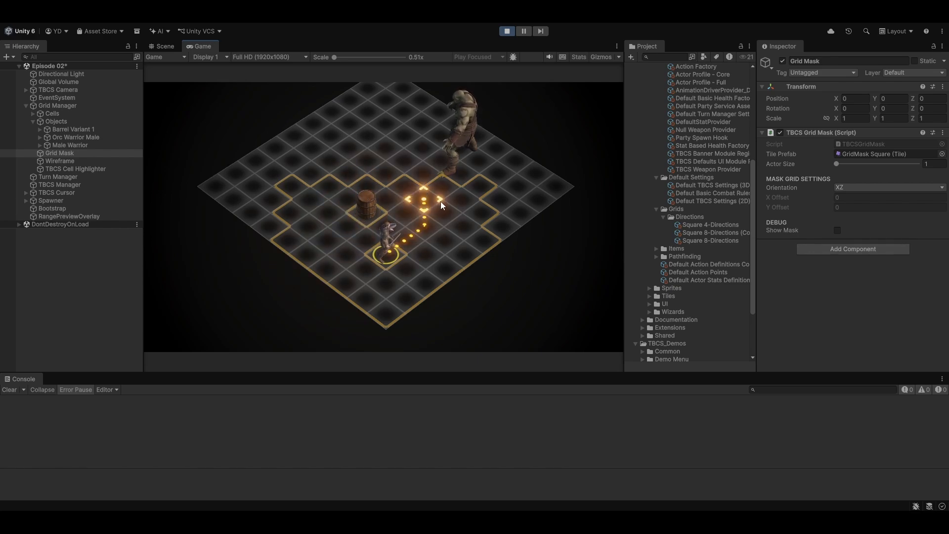
key("ctrl+p")
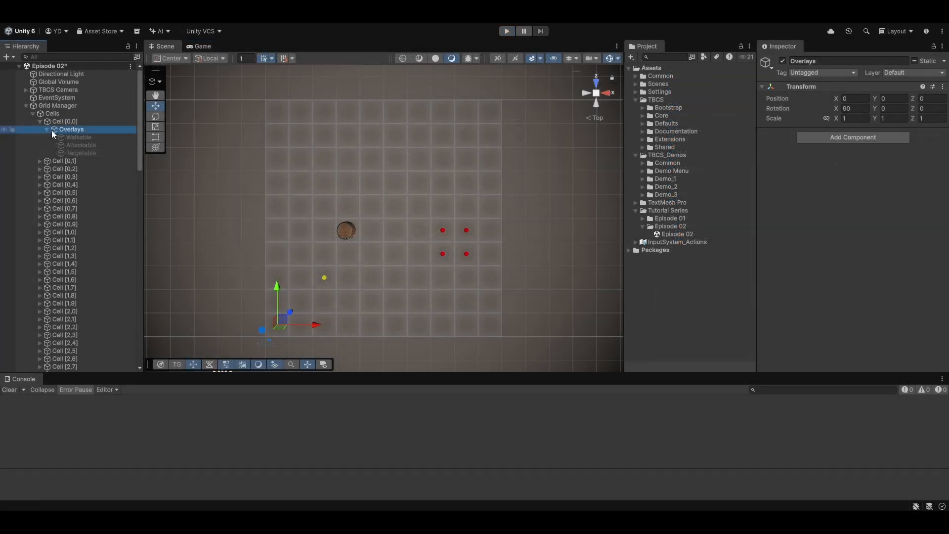
Select Cell [0,0] and review its cell settings and overlay components
left_click(63, 122)
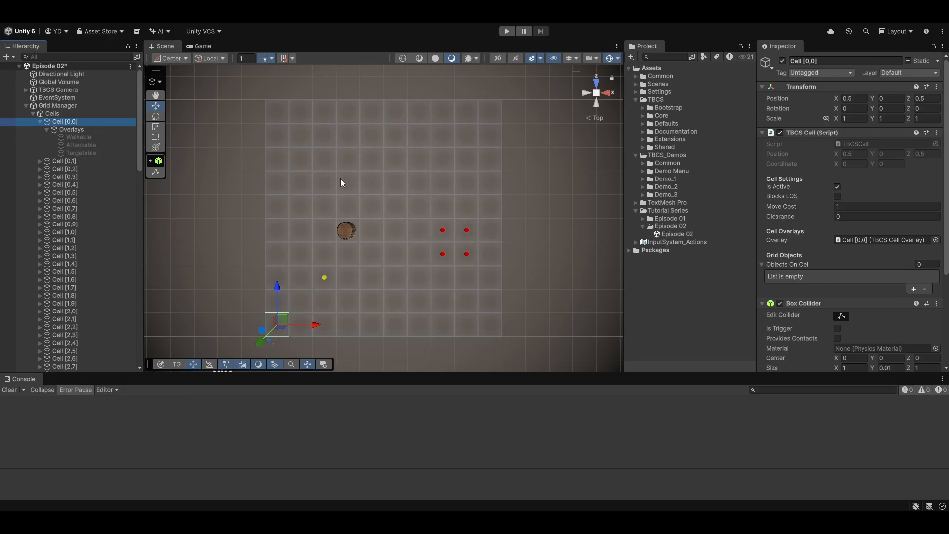
scroll(830, 271, "down", 5)
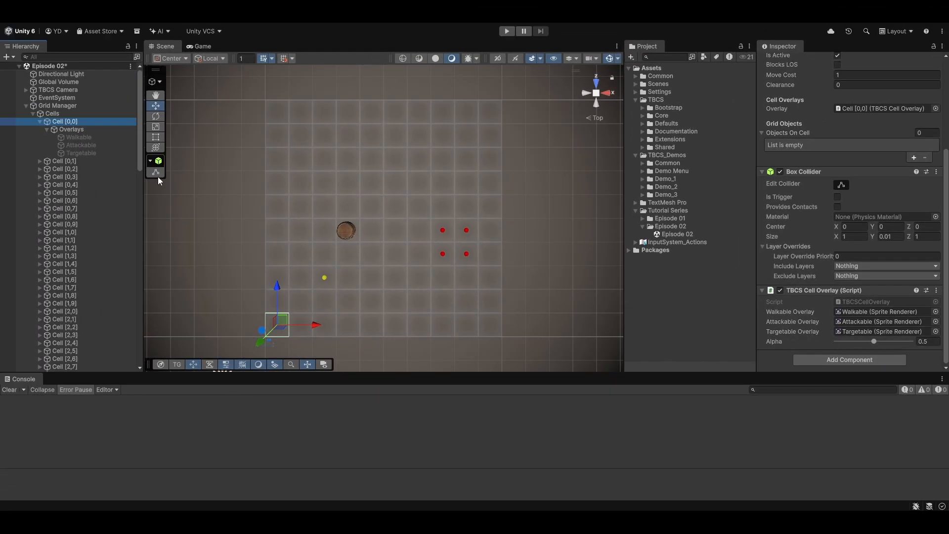
Collapse Cells, expand Objects, select Barrel Variant 1 and toggle its Blocks Vision option
left_click(33, 113)
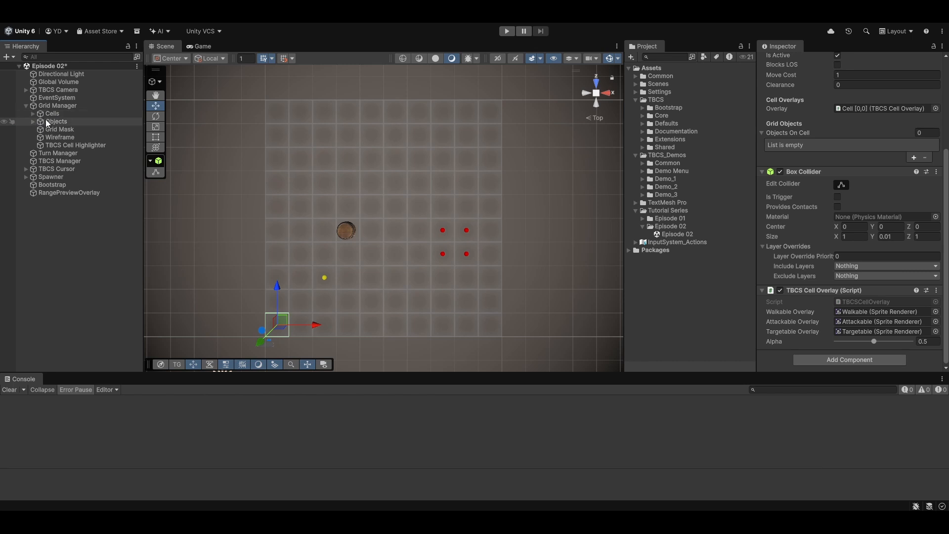
left_click(39, 122)
left_click(33, 121)
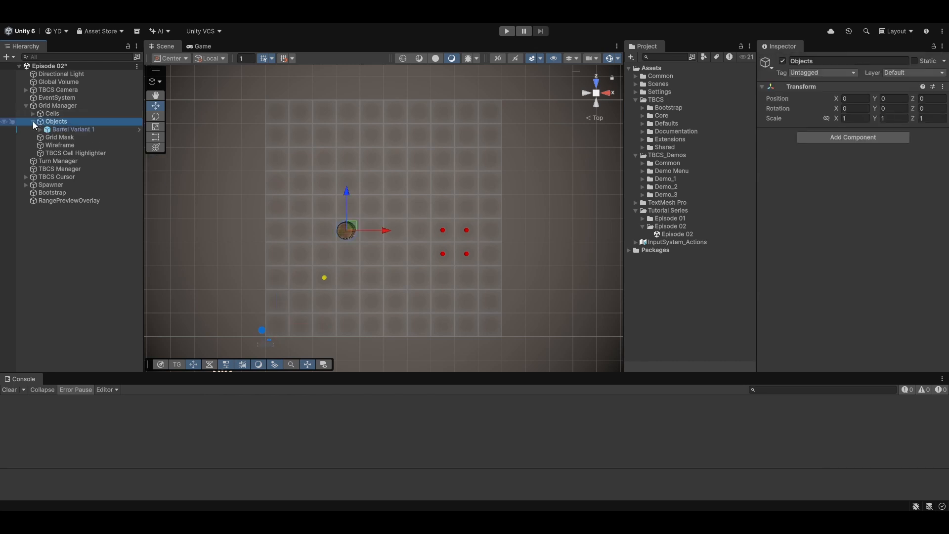
left_click(60, 129)
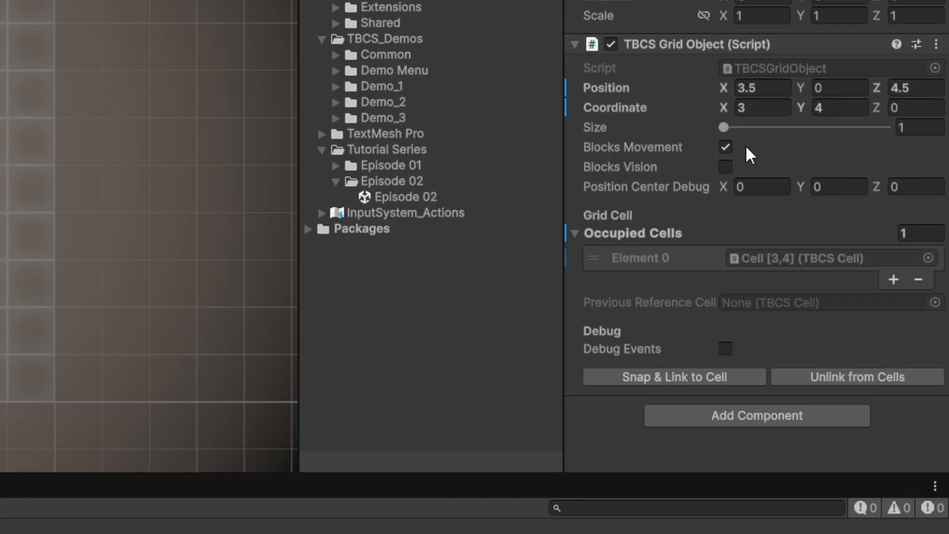
left_click(732, 170)
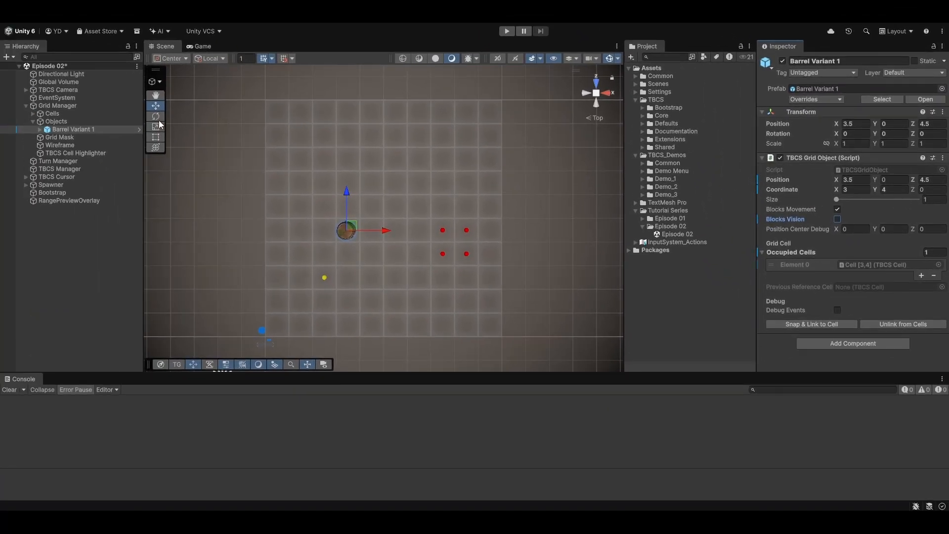
Select Grid Mask, enter Play mode and toggle its Show Mask debug option on and off
left_click(60, 137)
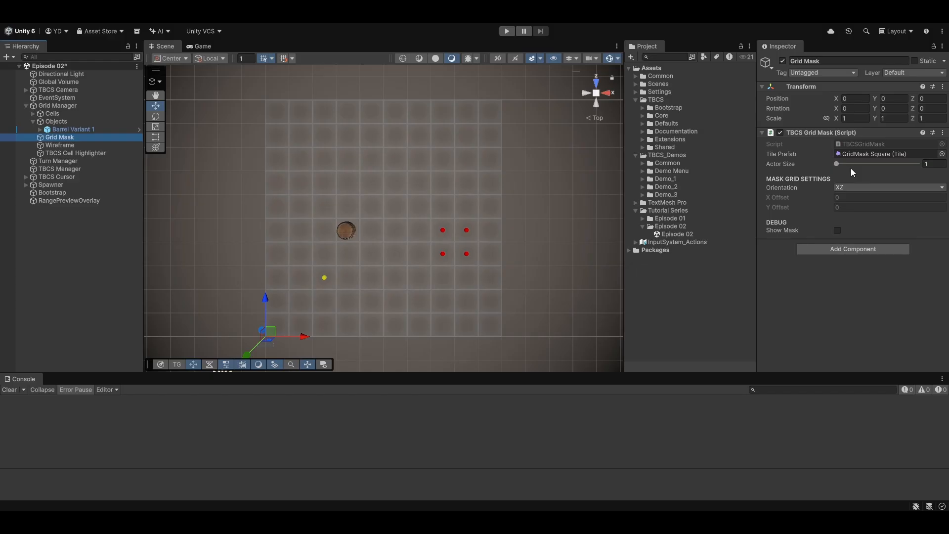
key("ctrl+p")
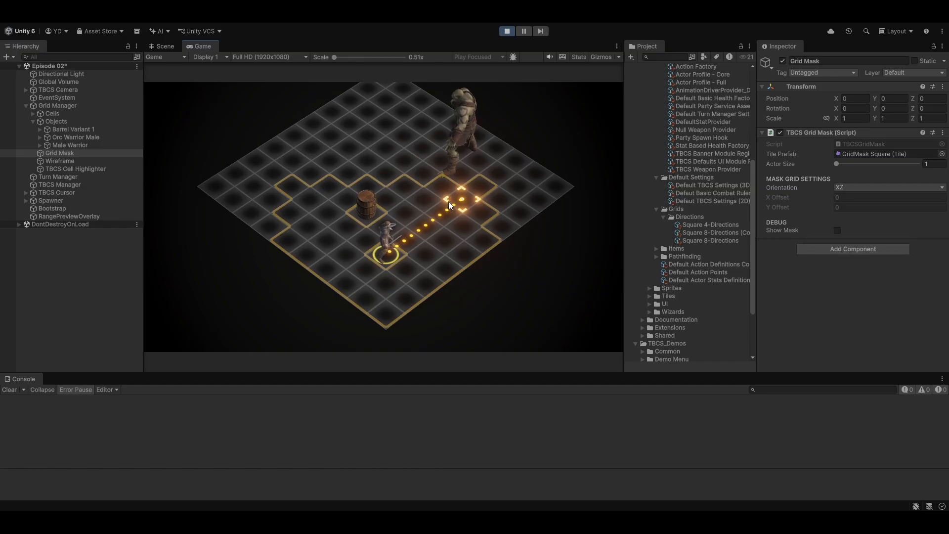
key("space")
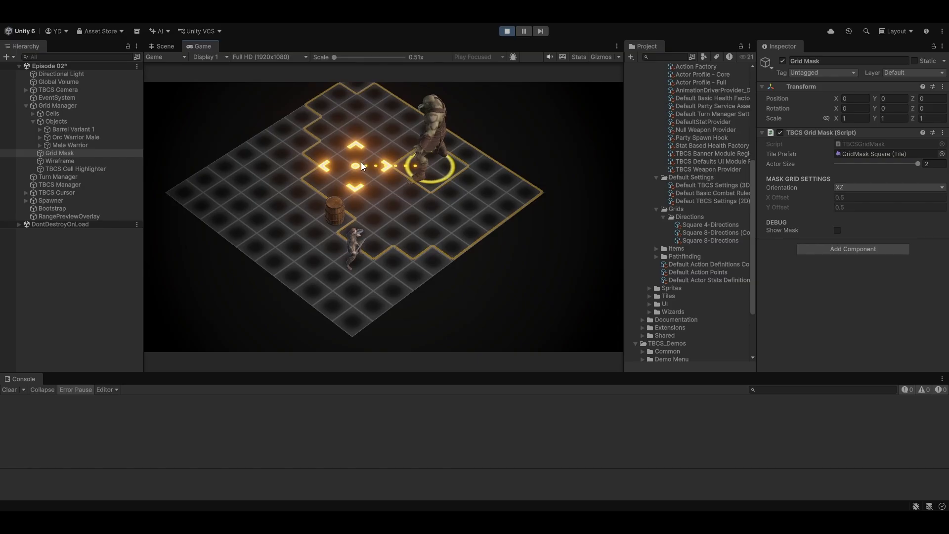
left_click(837, 231)
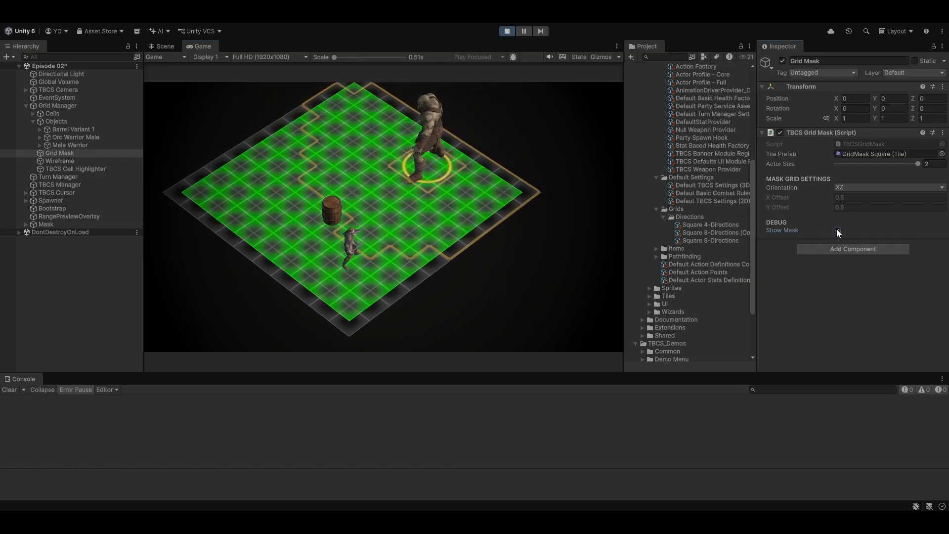
left_click(837, 230)
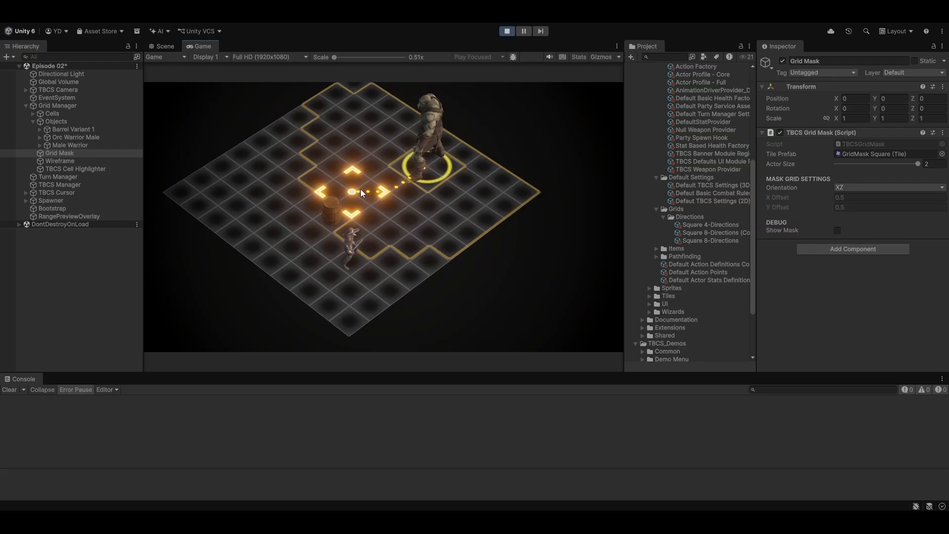
left_click(838, 231)
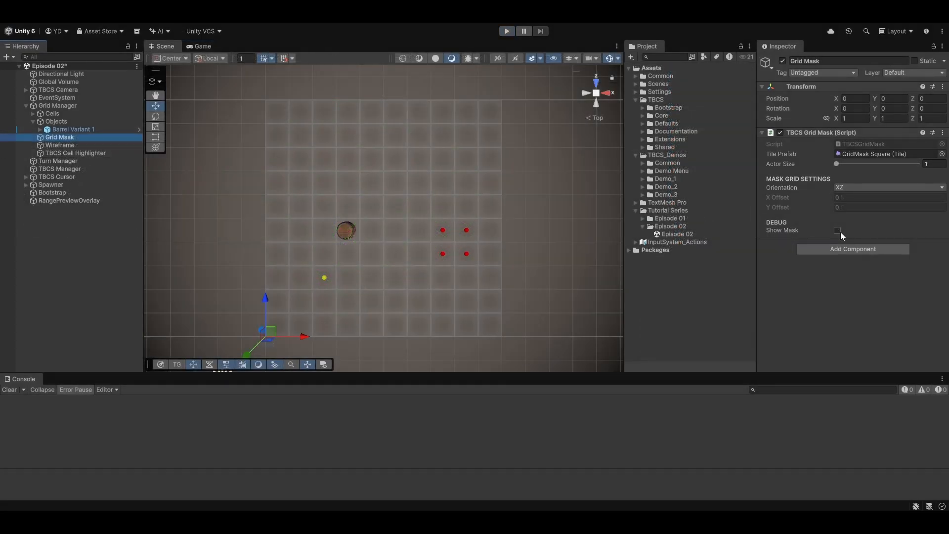
Enable Show Mask on the Grid Mask and view the result in the Game view
left_click(837, 231)
left_click(201, 46)
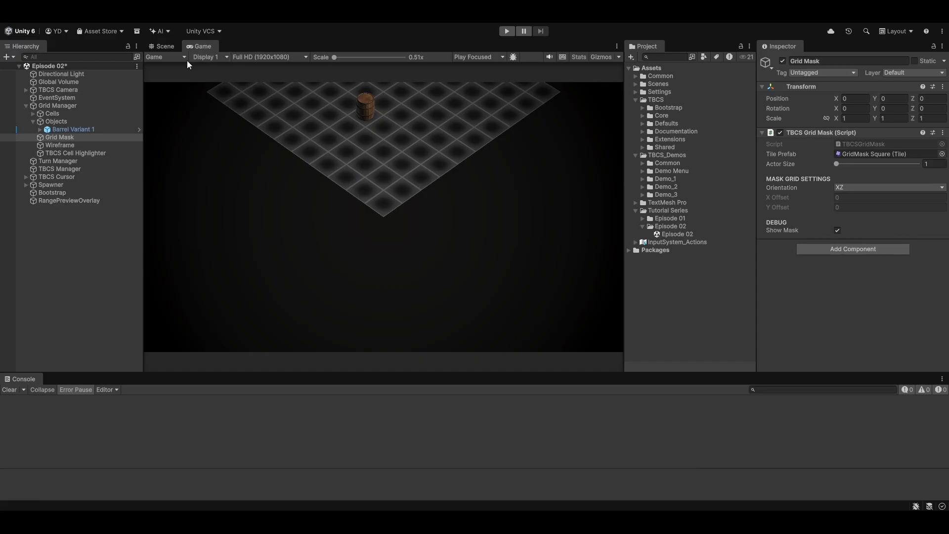
Select the Grid Manager and locate its direction assets, opening Square 8-Directions (Cost)
left_click(111, 103)
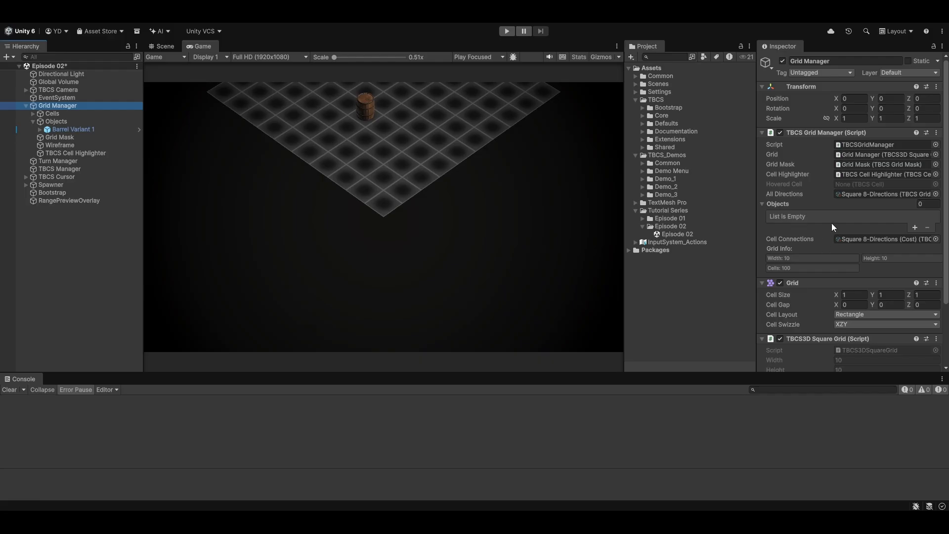
left_click(852, 194)
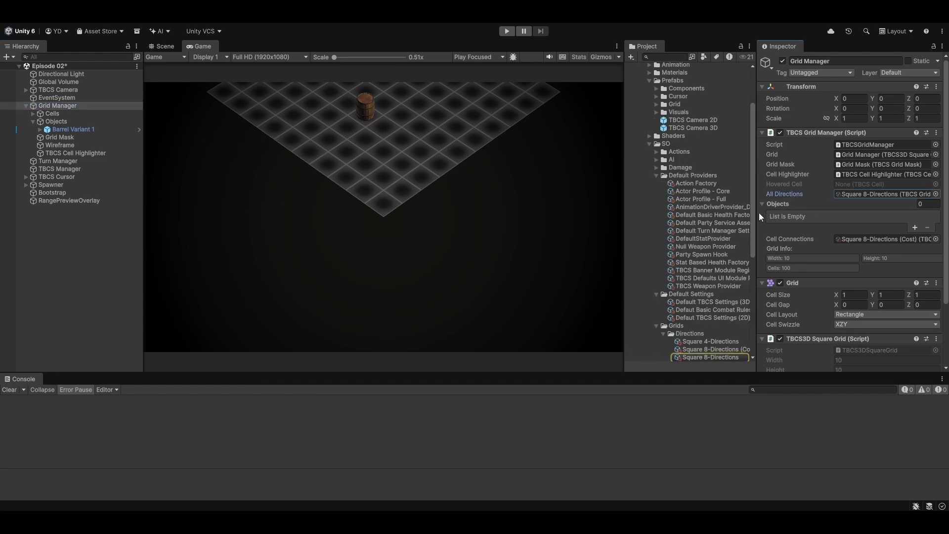
left_click_drag(752, 213, 753, 271)
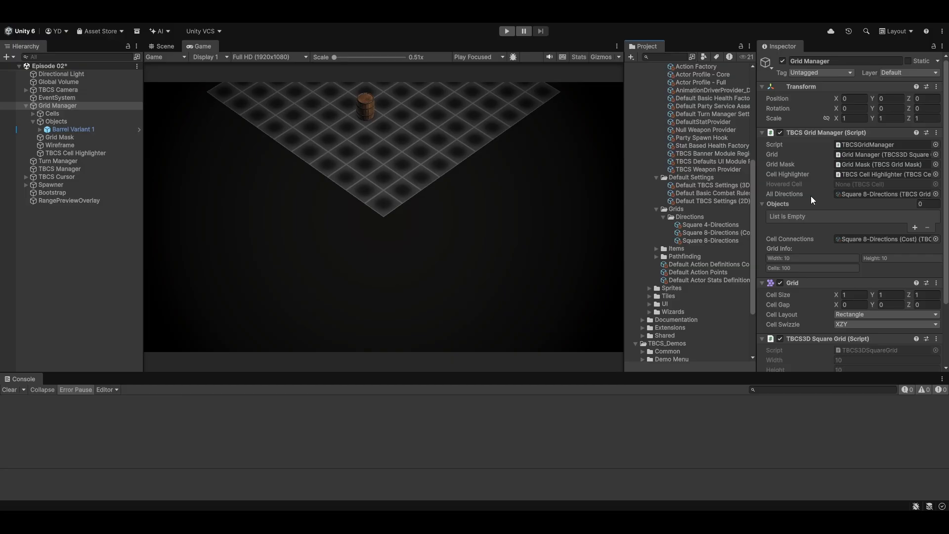
left_click(852, 240)
left_click(737, 230)
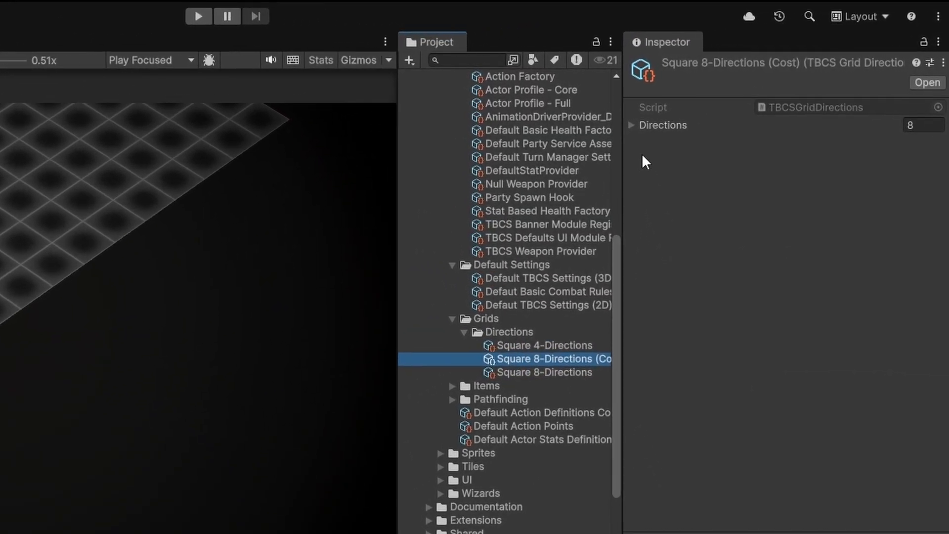
Expand the Directions list of Square 8-Directions (Cost) and its Elements 0, 1, 2 and 5
left_click(632, 127)
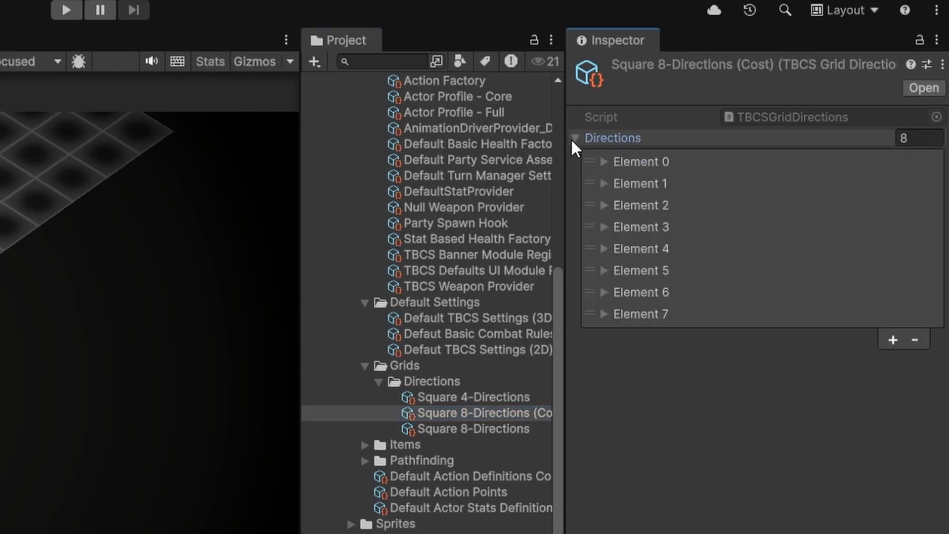
left_click(654, 146)
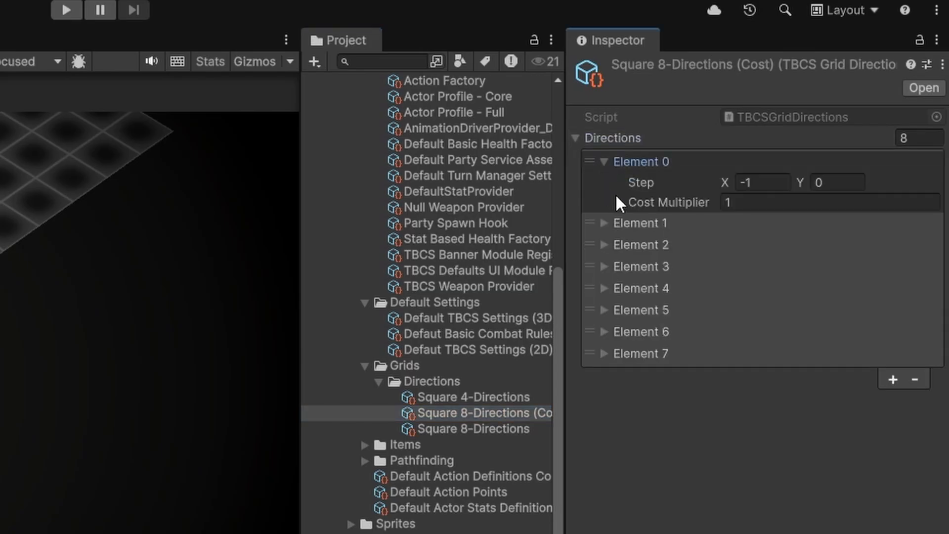
left_click(598, 224)
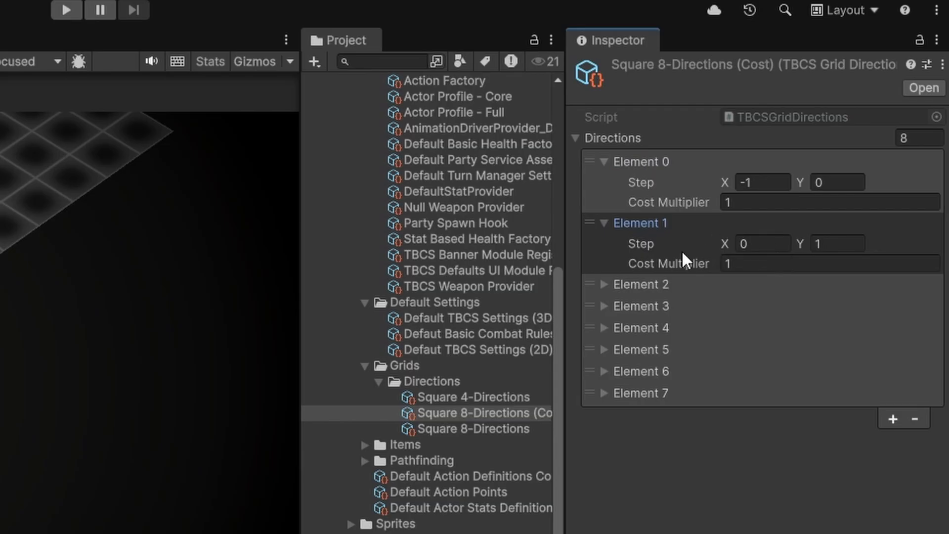
left_click(598, 282)
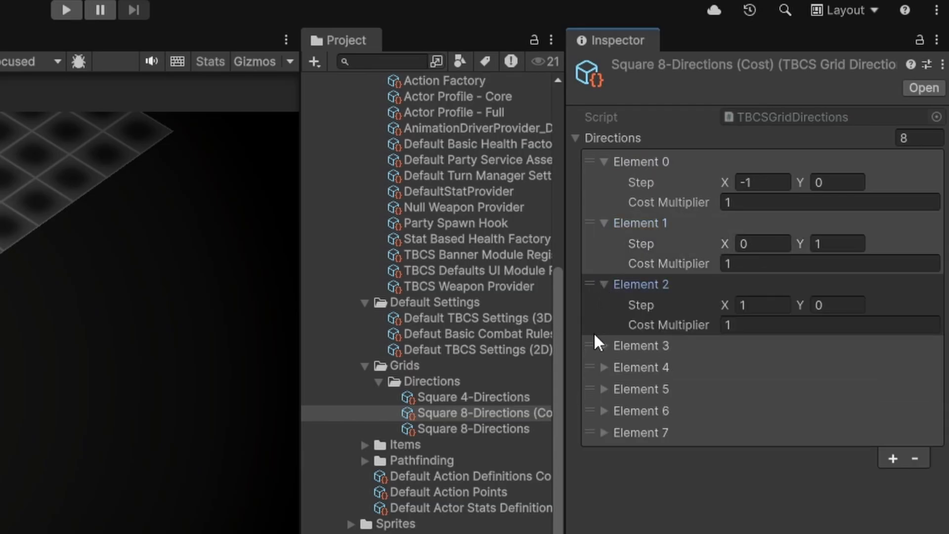
left_click(599, 388)
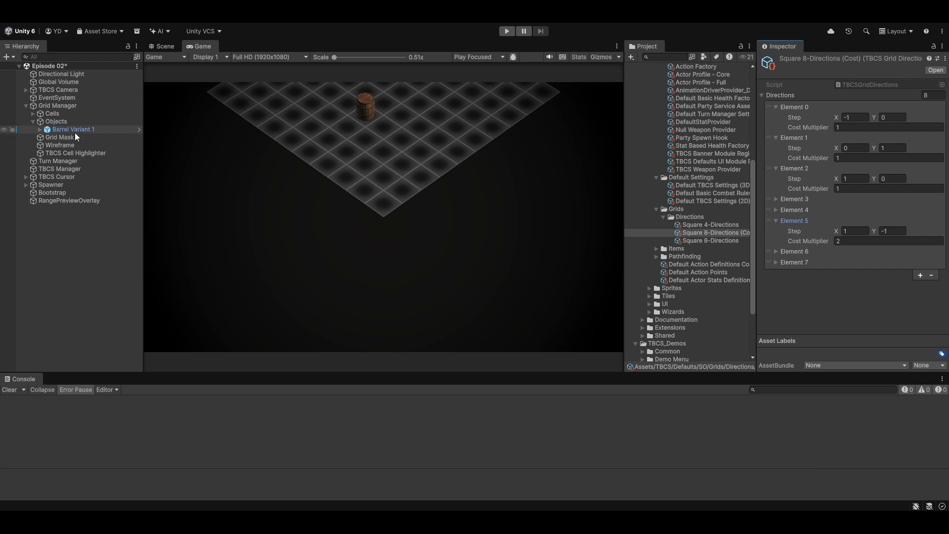
Select Objects in the Scene view and run Snap Objects to Grid from the Grid menu
left_click(89, 121)
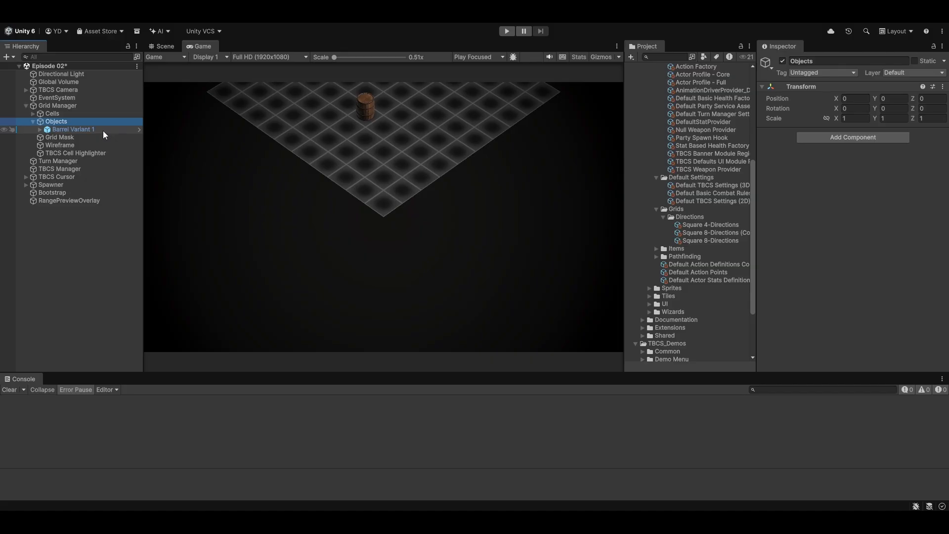
left_click(164, 45)
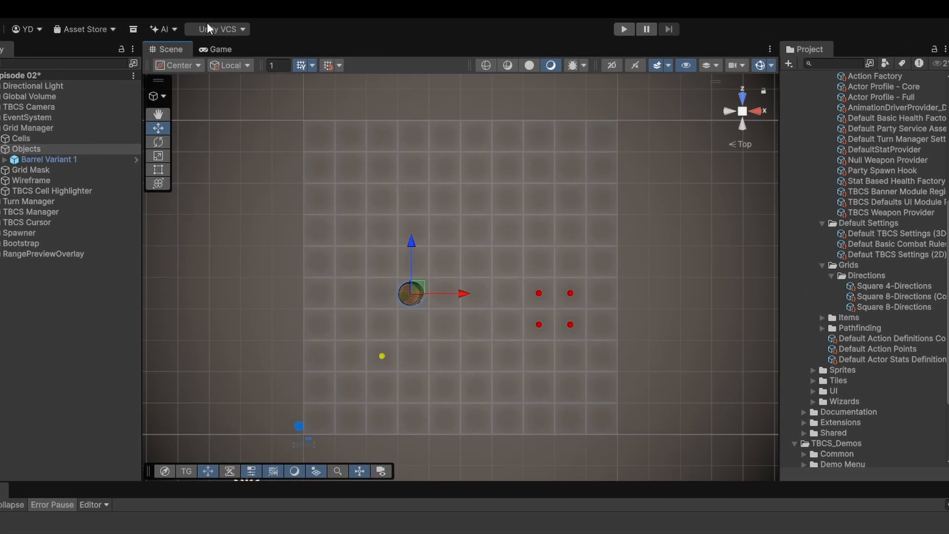
left_click(195, 19)
mouse_move(242, 41)
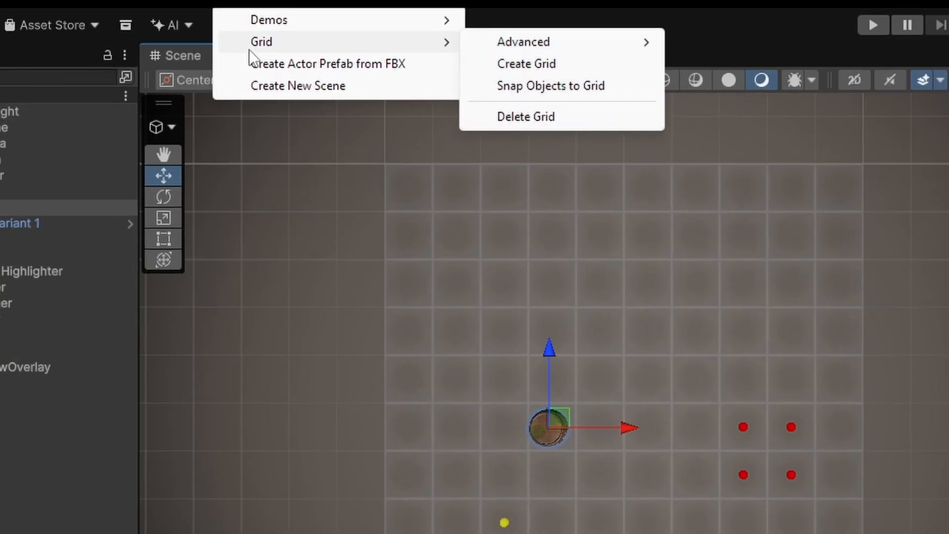
left_click(553, 87)
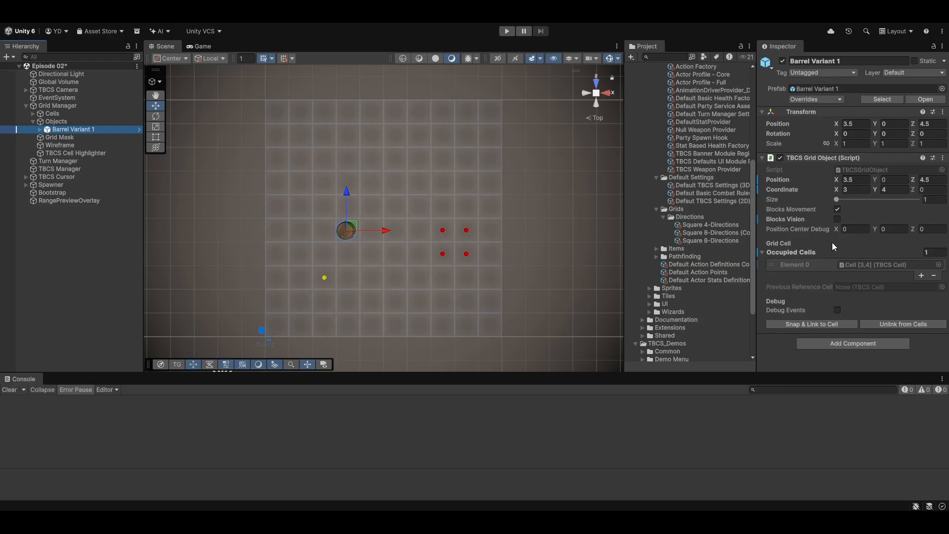
Follow the barrel's occupied cell to Cell [3,4] and inspect its Objects On Cell list
left_click(883, 265)
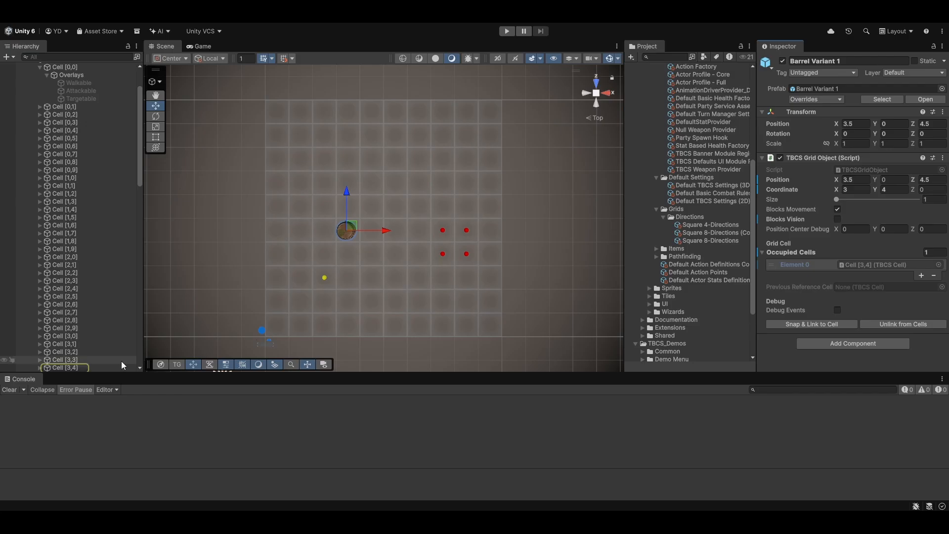
left_click(85, 368)
scroll(99, 355, "down", 3)
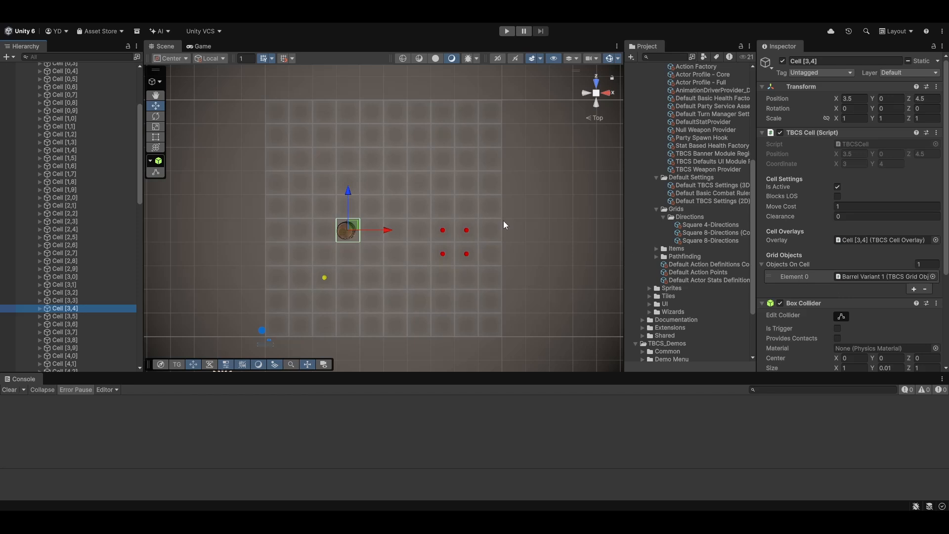
scroll(99, 138, "up", 4)
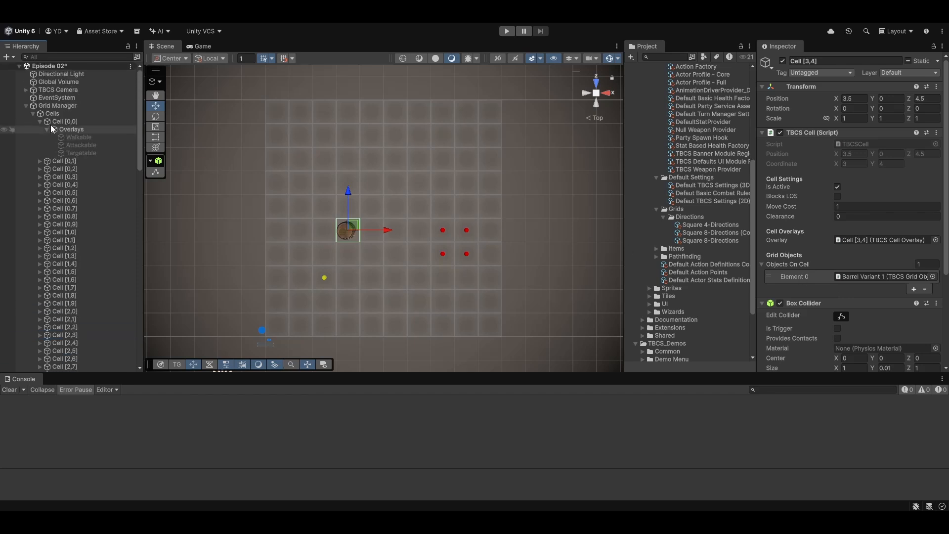
Collapse Cells and select the Spawner to view its actor spawner settings
left_click(33, 114)
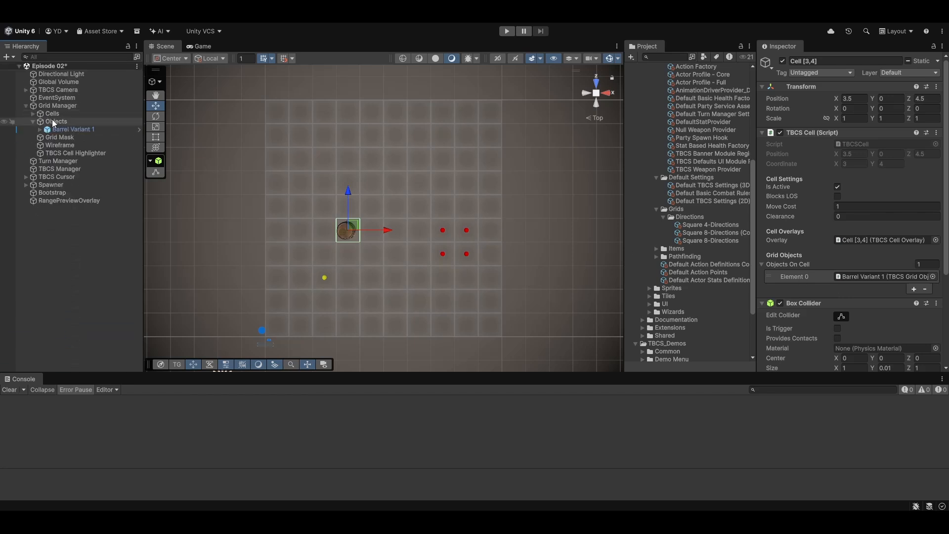
left_click(51, 185)
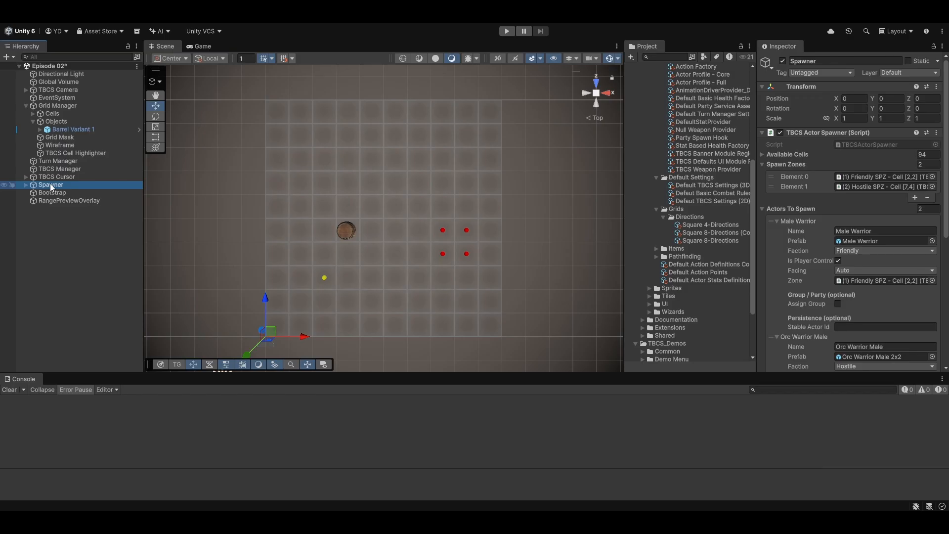